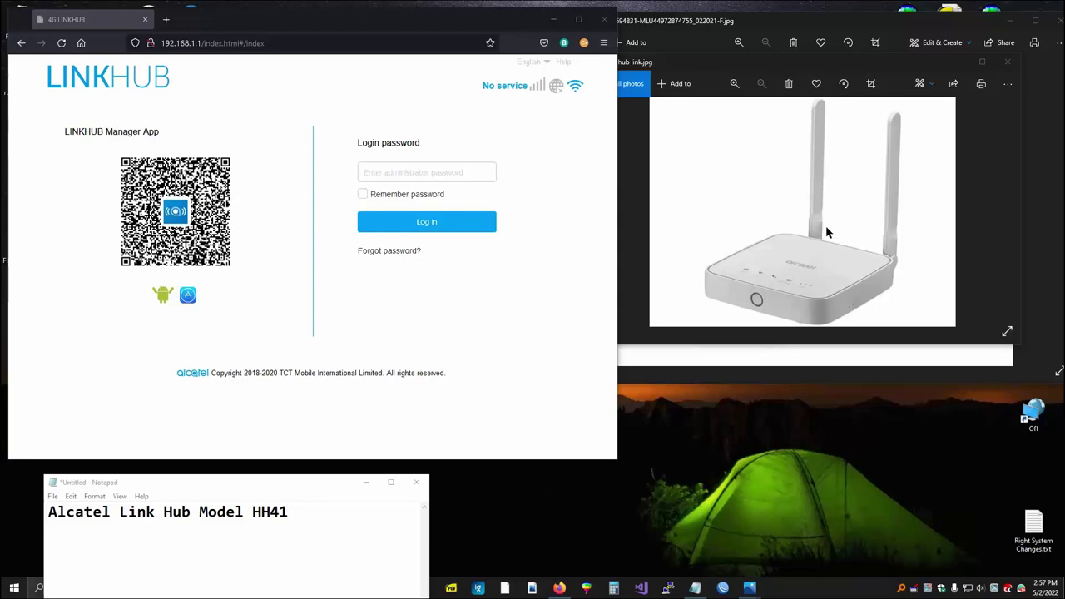
# - Close the Photos window showing hub link.jpg so the LinkHub login page is in front
pyautogui.click(1008, 63)
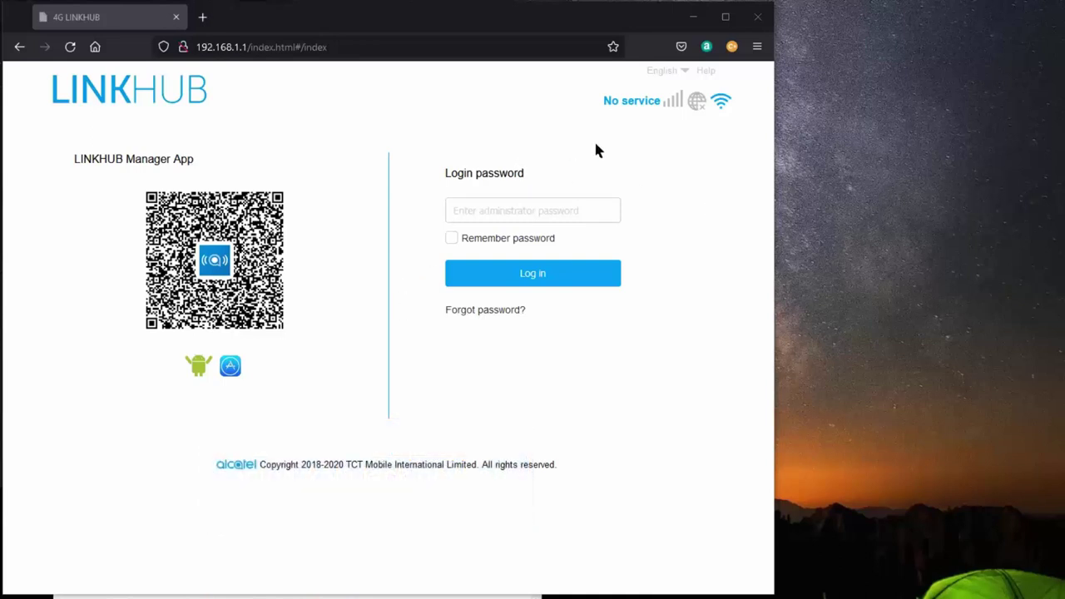
pyautogui.click(665, 73)
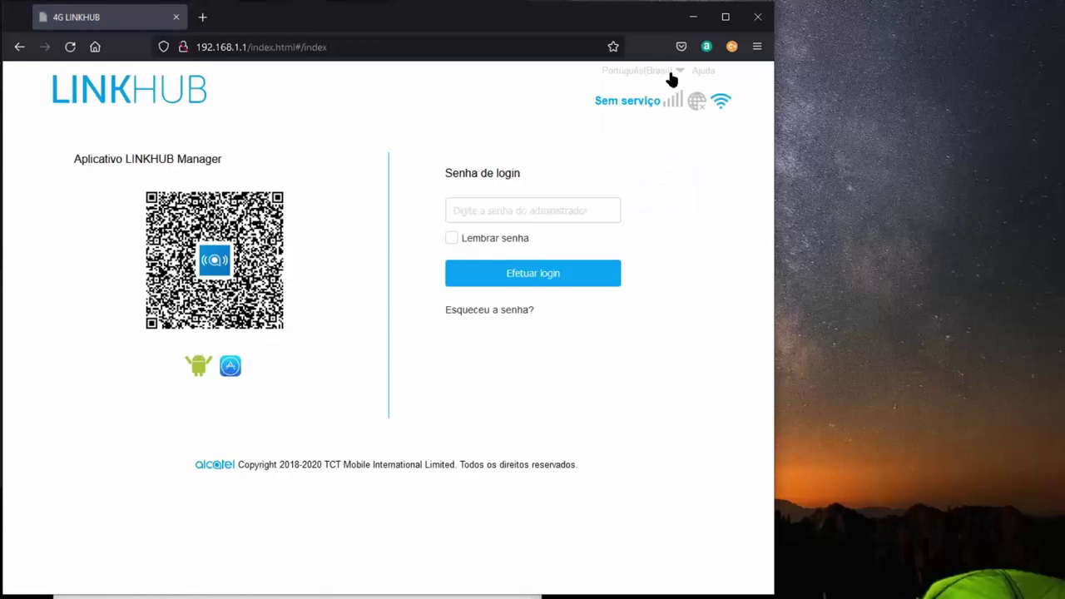
pyautogui.moveTo(651, 73)
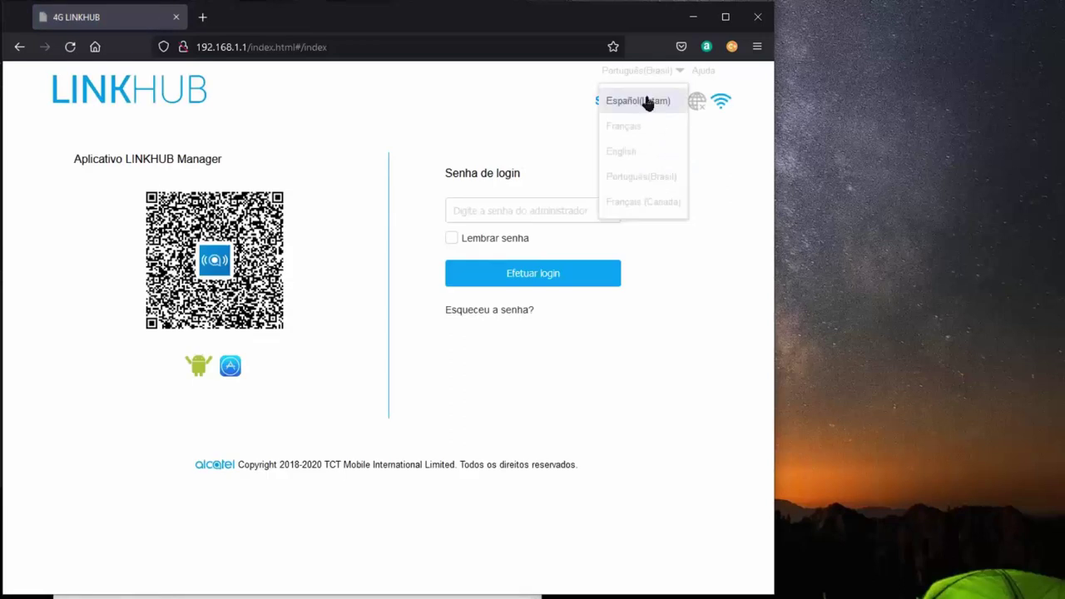
pyautogui.click(629, 154)
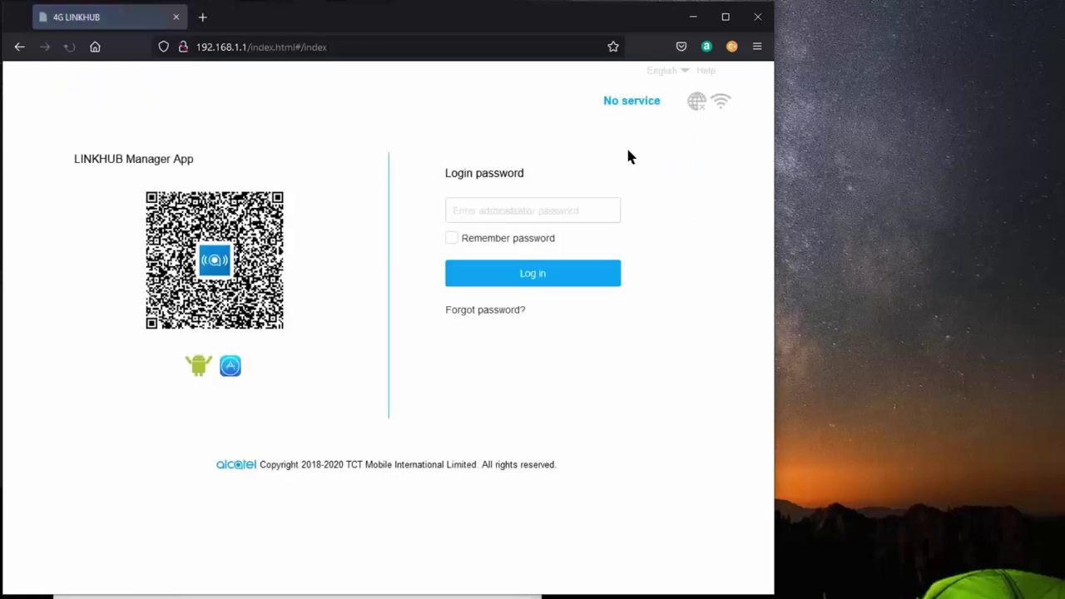
# - Log in with the administrator password and decline saving it in Firefox
pyautogui.click(457, 210)
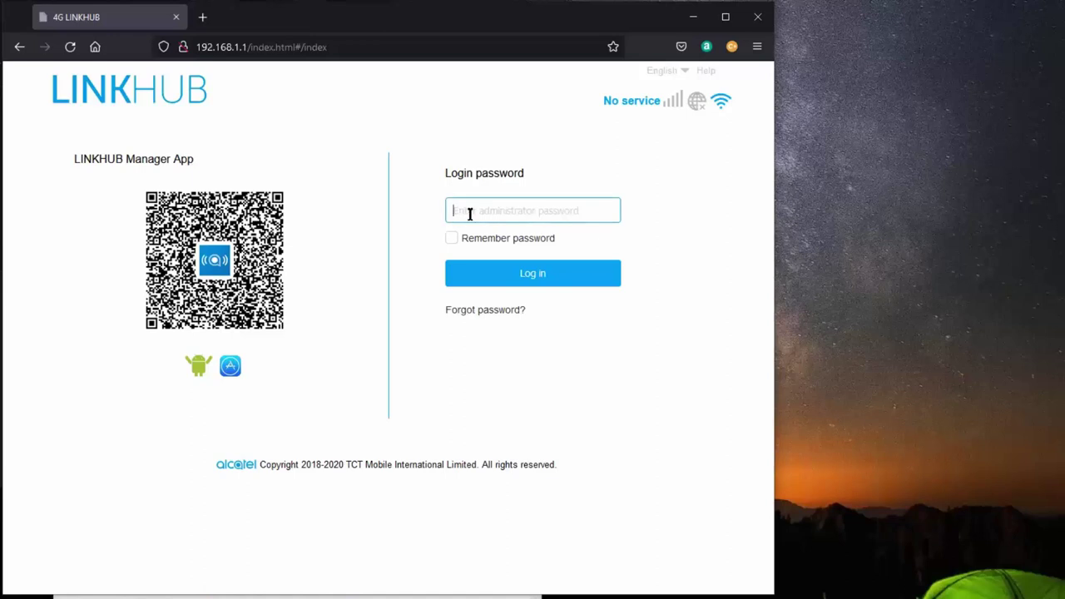
pyautogui.write('adm')
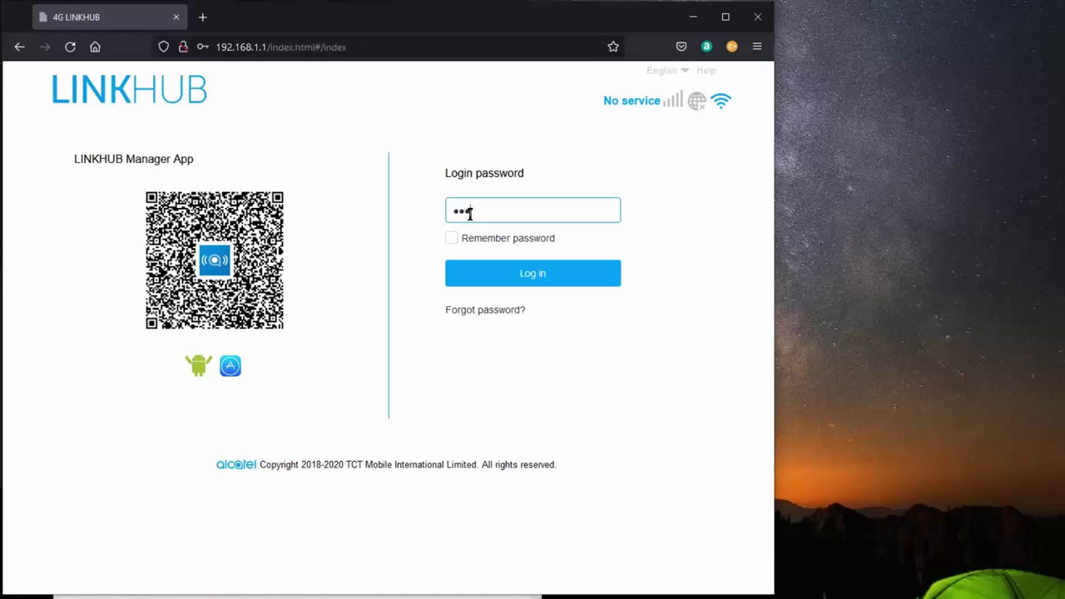
pyautogui.write('in123')
pyautogui.press('Return')
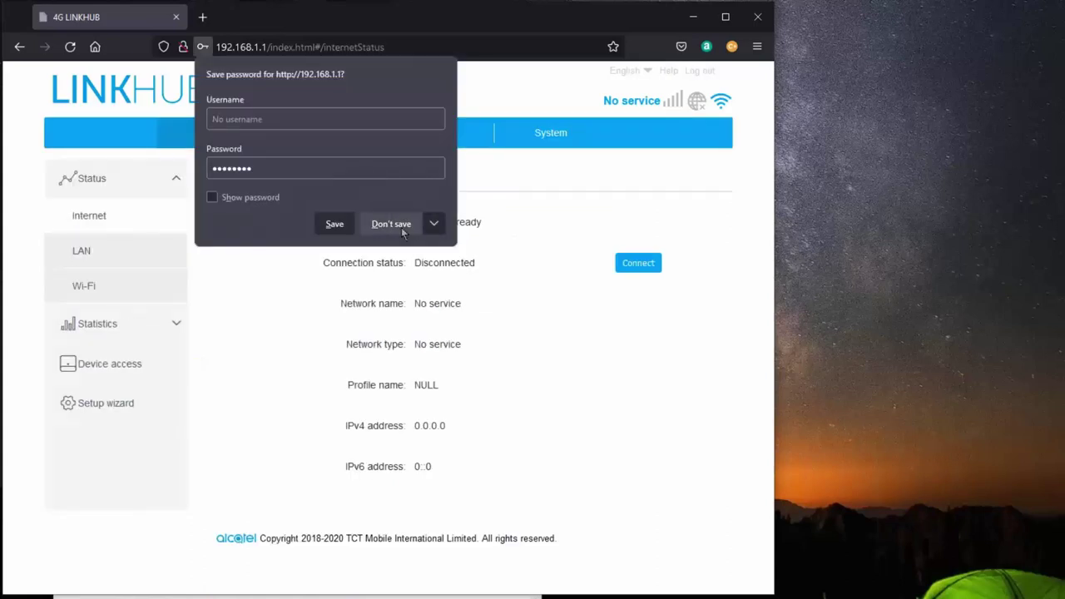
pyautogui.click(401, 229)
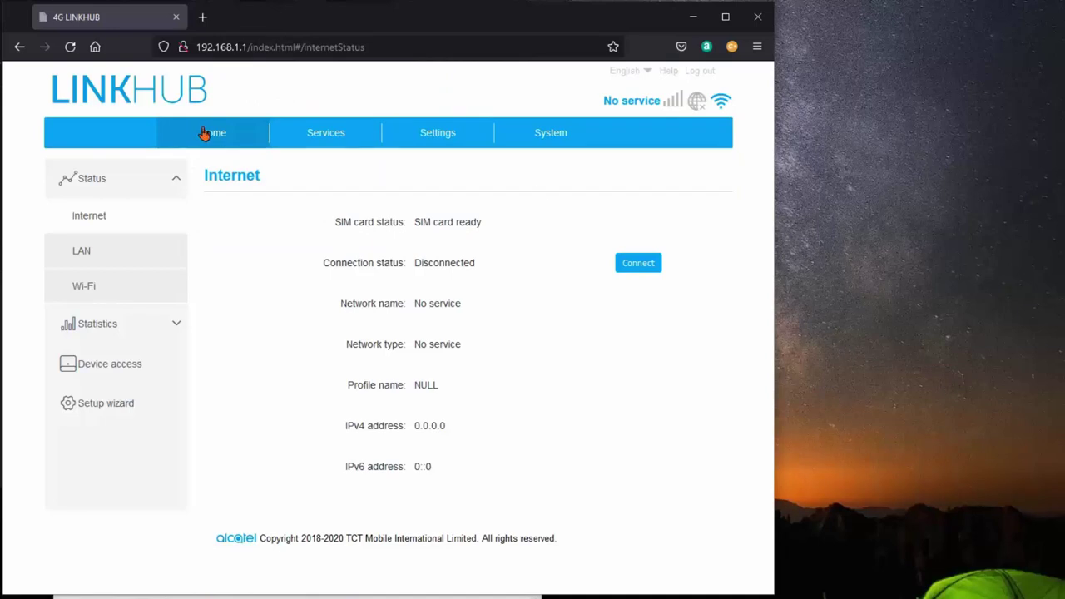
pyautogui.click(315, 144)
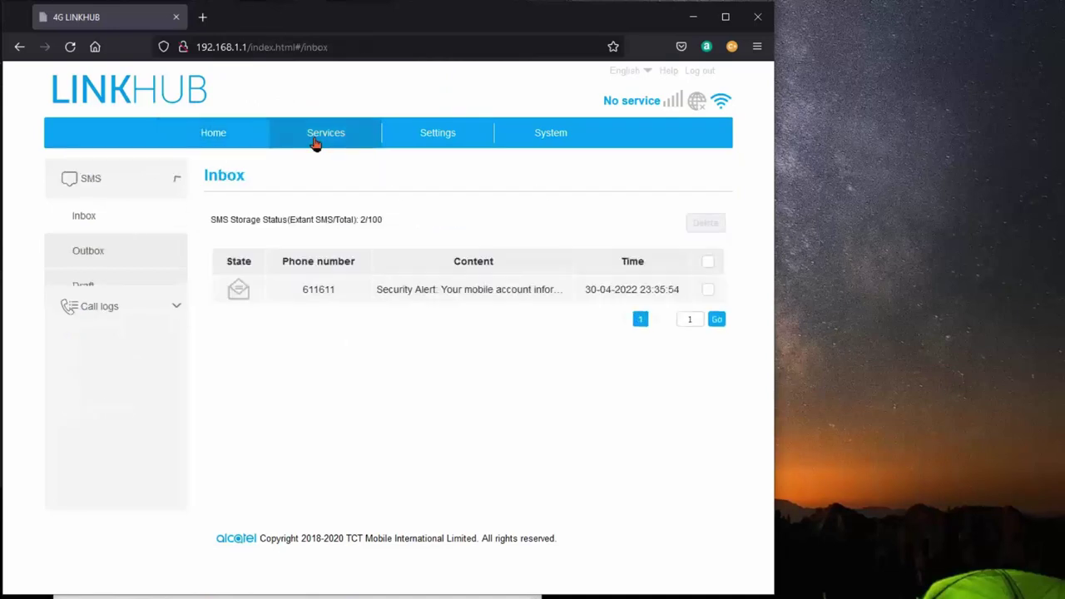
pyautogui.click(418, 145)
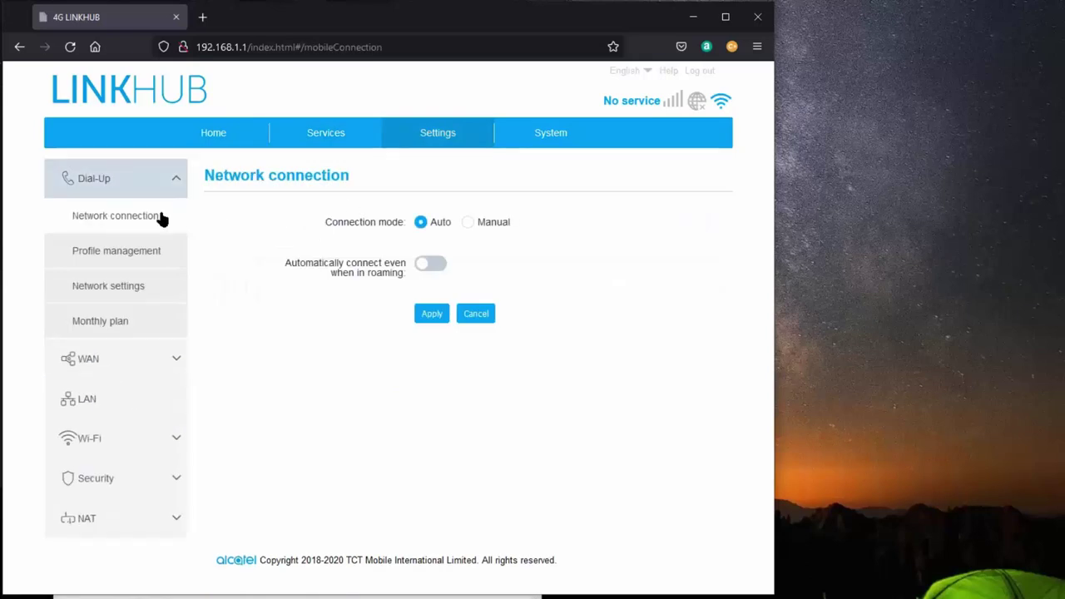
pyautogui.click(571, 143)
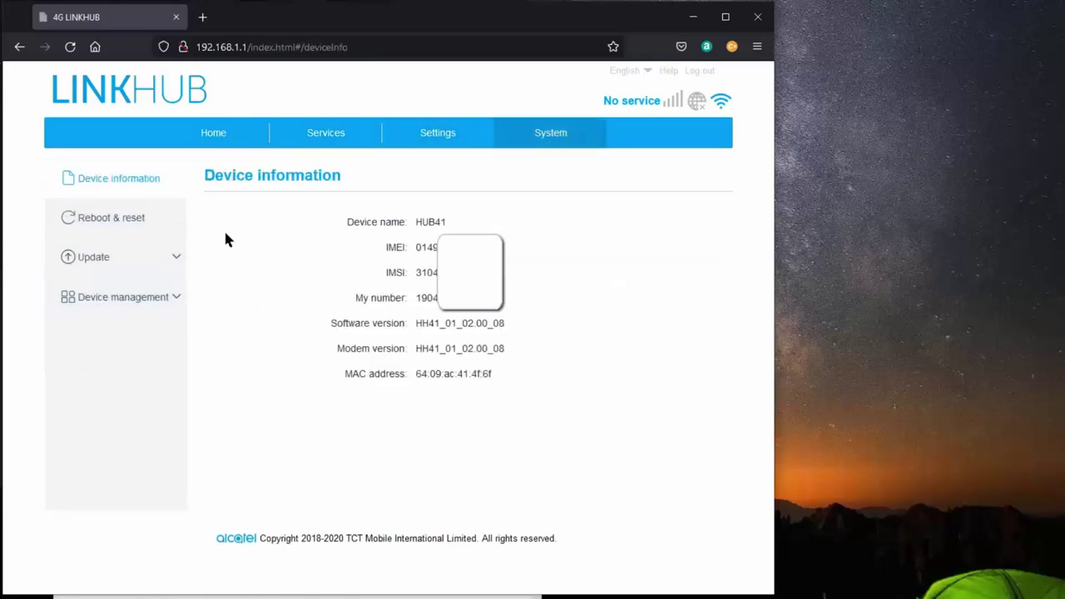
pyautogui.click(213, 142)
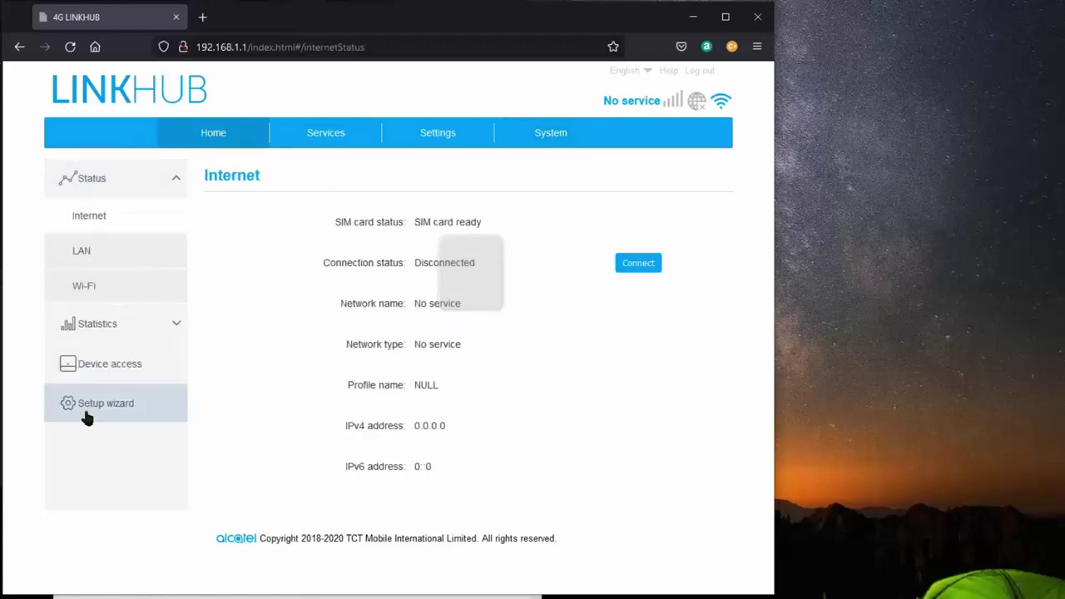
# - Open the Setup wizard's SIM step (network mode Auto, profile NULL) and expand Status
pyautogui.click(89, 410)
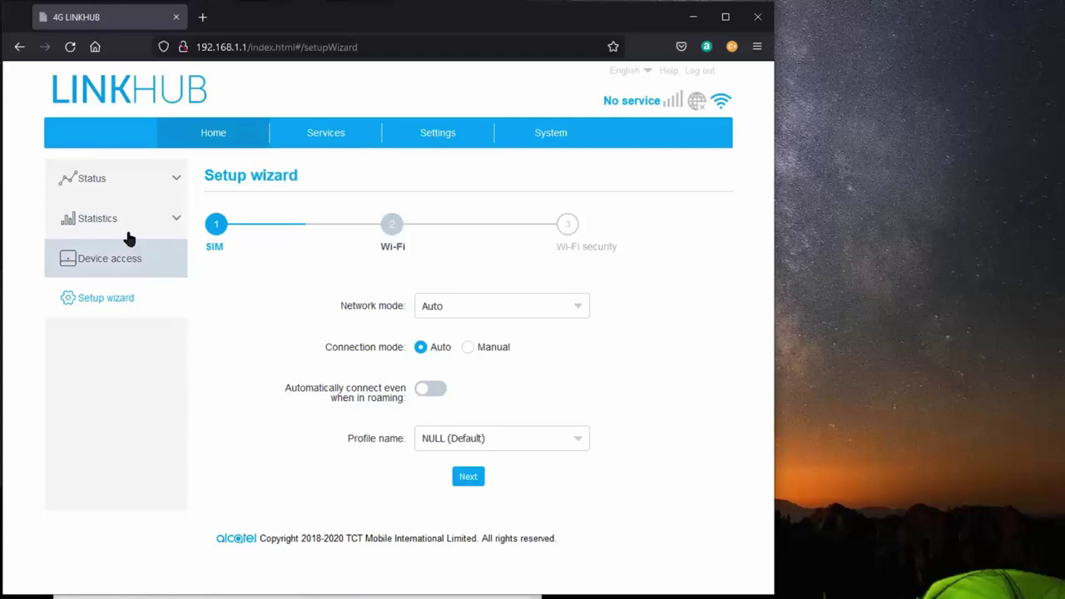
pyautogui.click(91, 178)
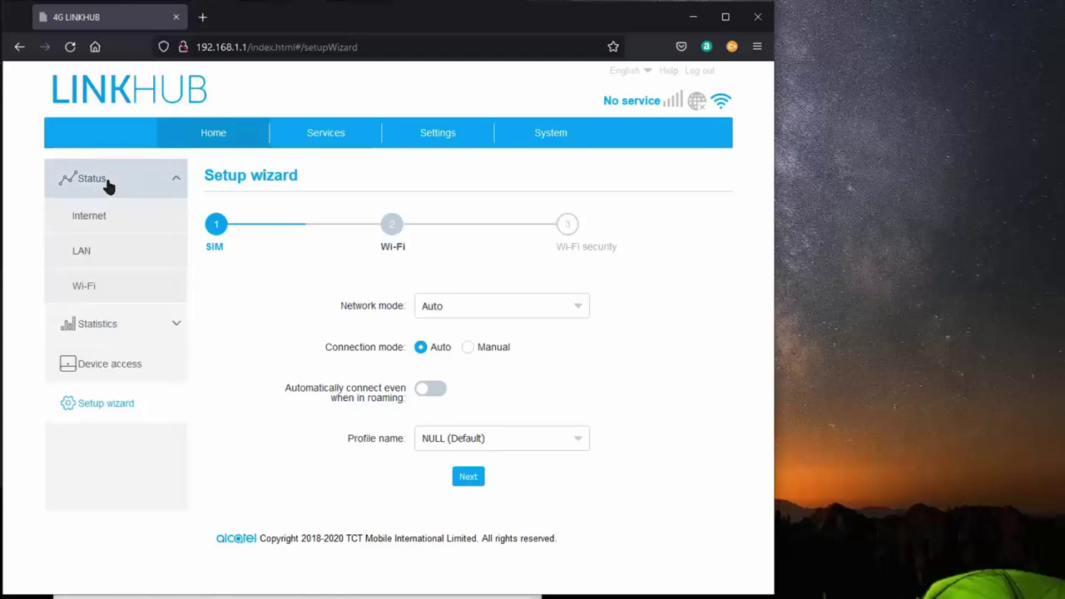
pyautogui.click(91, 178)
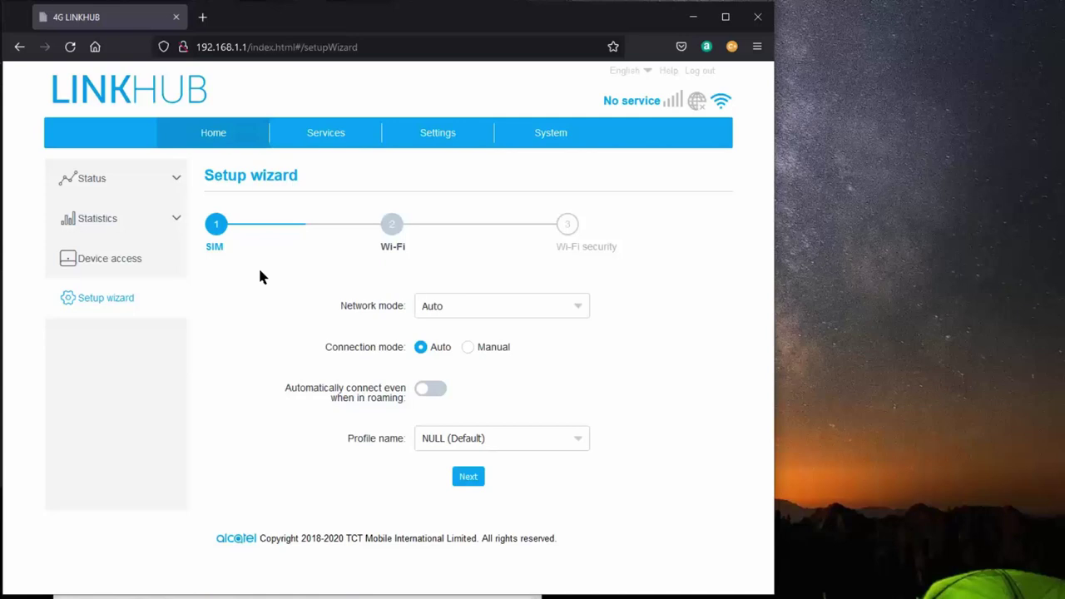
pyautogui.click(86, 187)
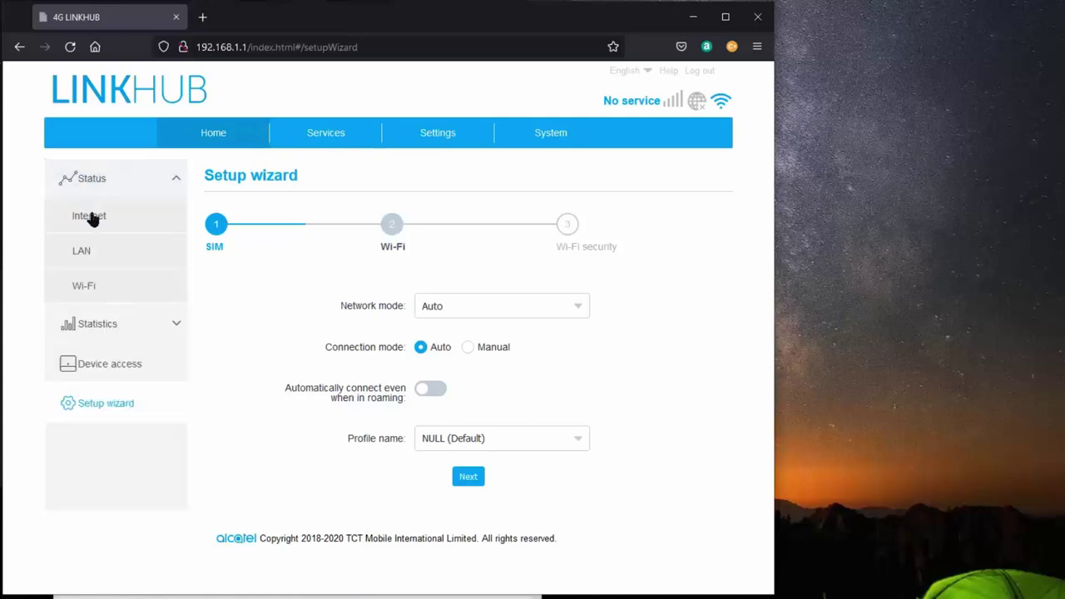
# - Try connecting from the Internet status page, then check LAN status: LAN1 Connected, LAN2 Disconnected
pyautogui.click(88, 218)
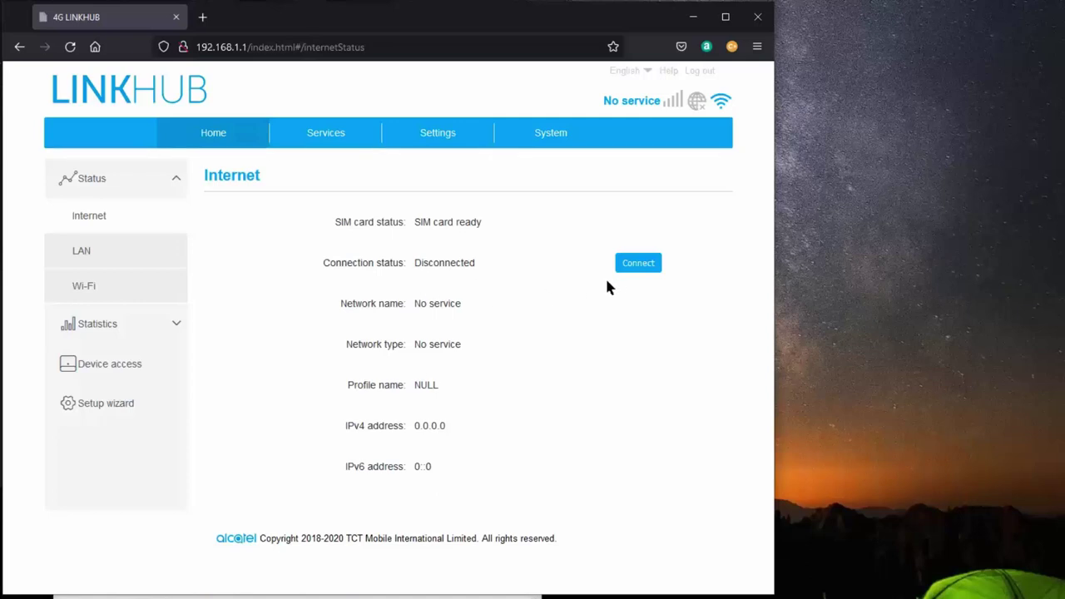
pyautogui.click(639, 265)
pyautogui.click(82, 253)
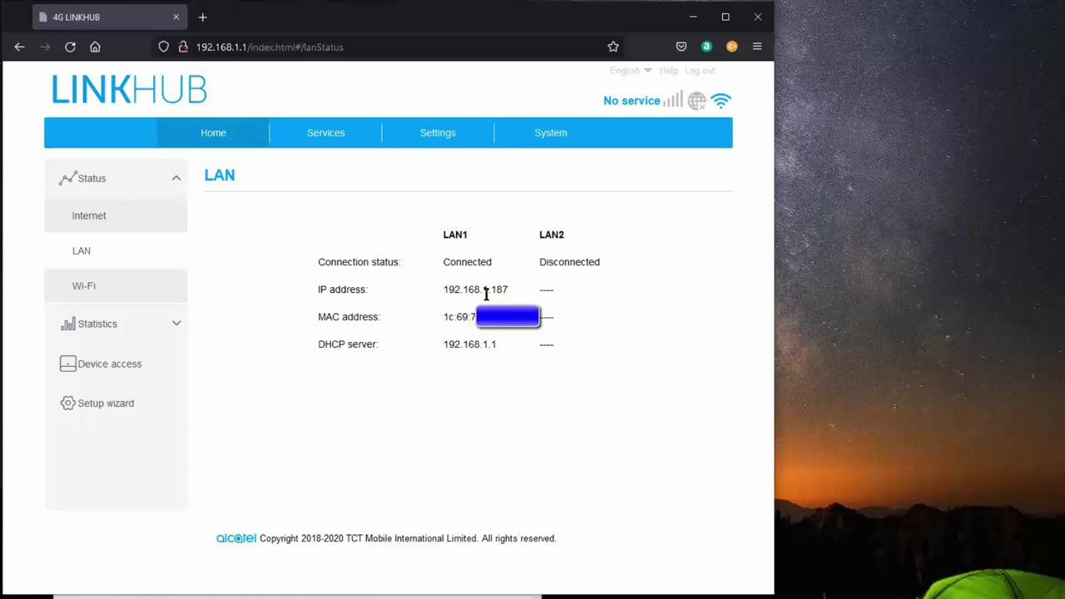
# - Check Wi-Fi status, then open Basic settings for SSID van with WPA/WPA2 and Auto encryption
pyautogui.click(93, 288)
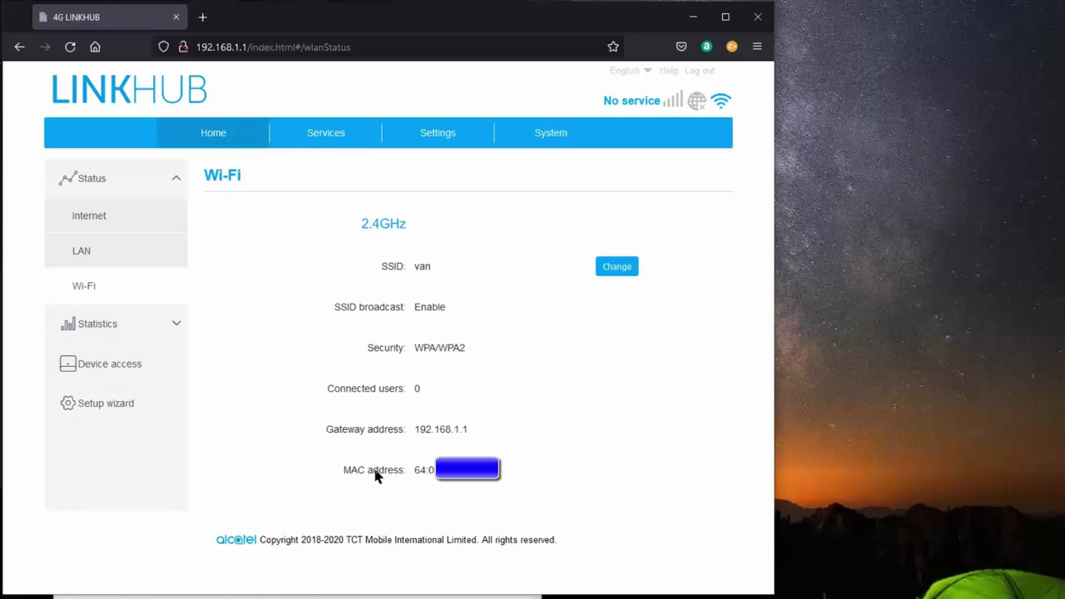
pyautogui.click(615, 267)
# - Inspect the SSID and password fields, then view Advanced Wi-Fi: United States, channel Auto, 802.11b/g/n
pyautogui.click(376, 261)
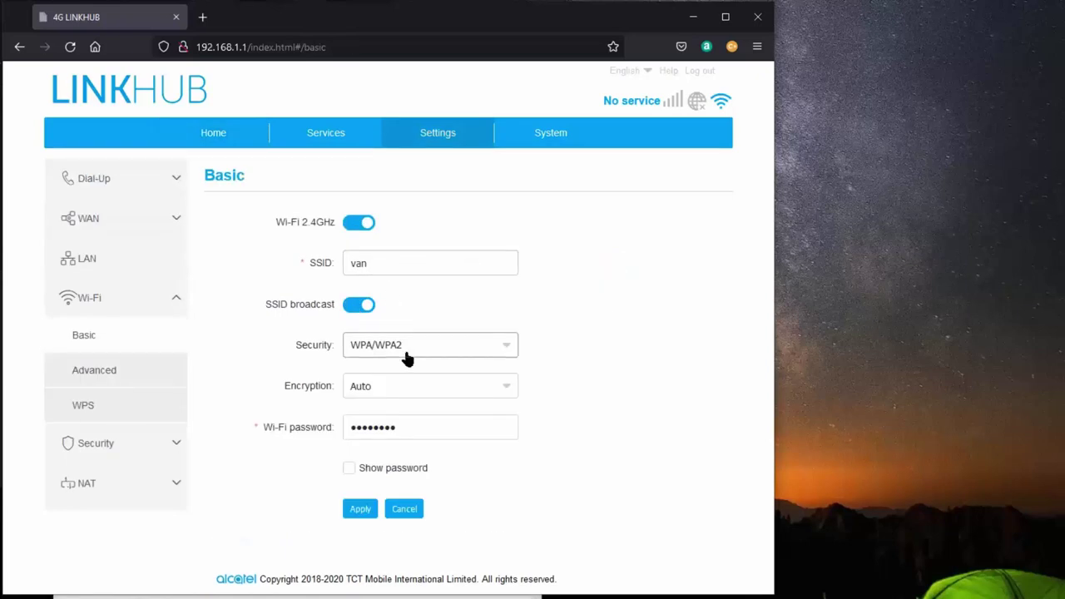
pyautogui.click(409, 426)
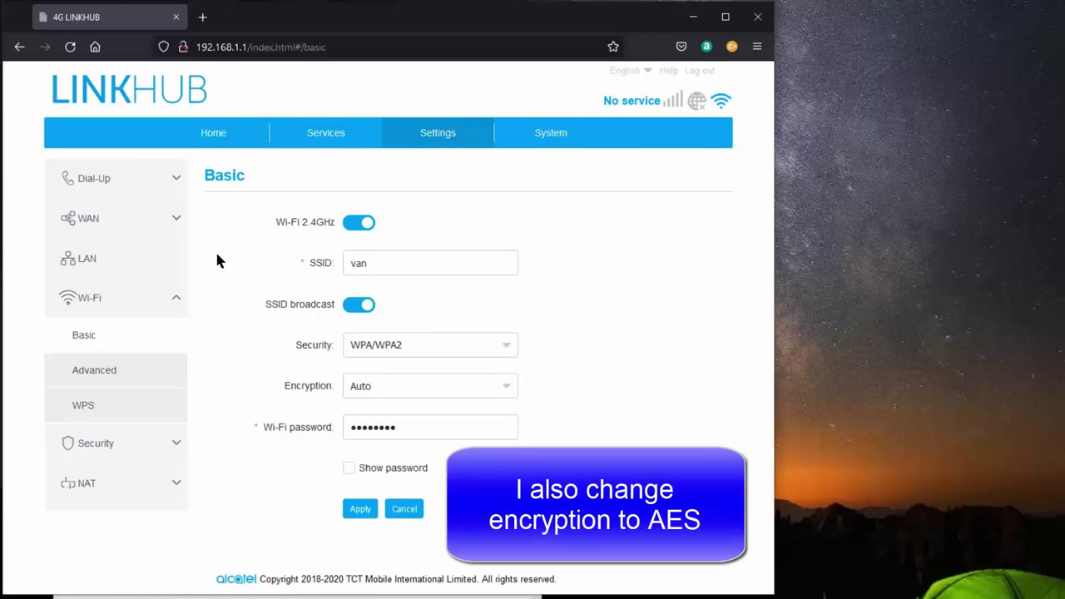
pyautogui.click(101, 306)
pyautogui.click(100, 307)
pyautogui.click(104, 375)
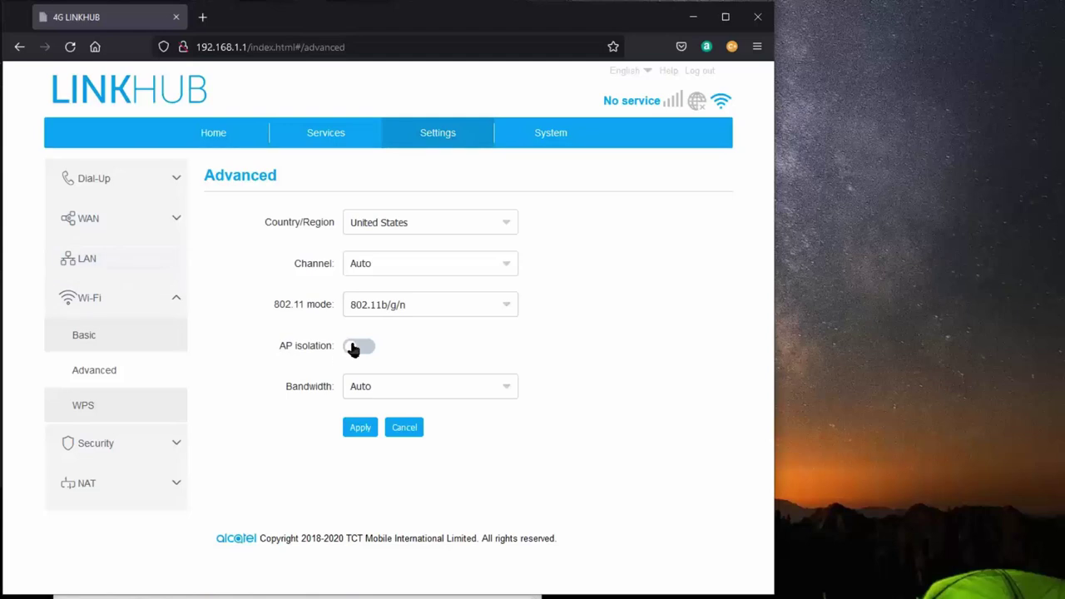
# - View the WPS page (WPS PIN mode) and expand the Security group
pyautogui.click(100, 408)
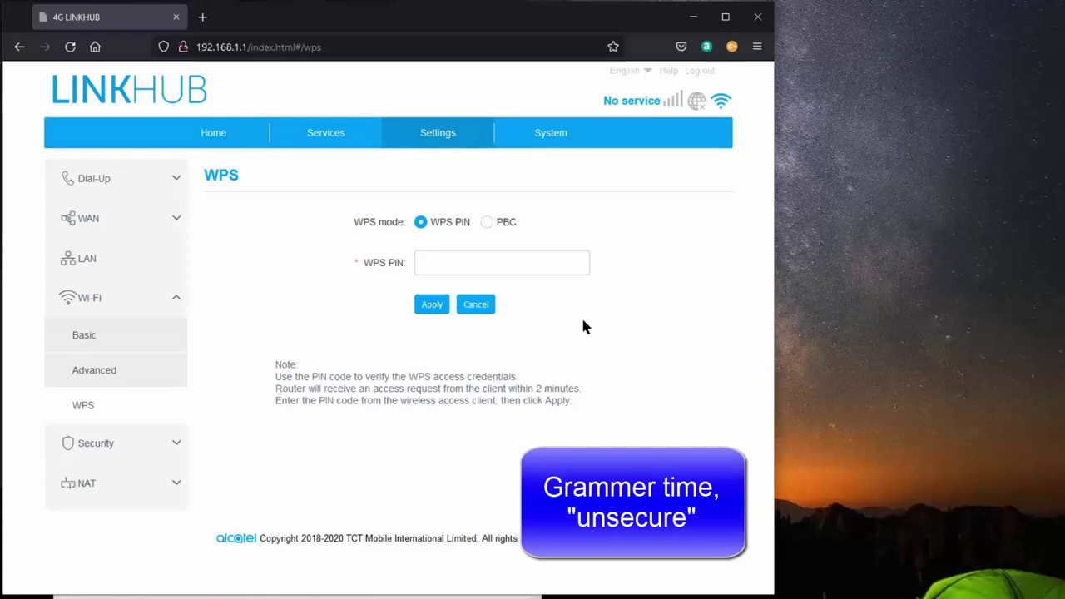
pyautogui.click(92, 443)
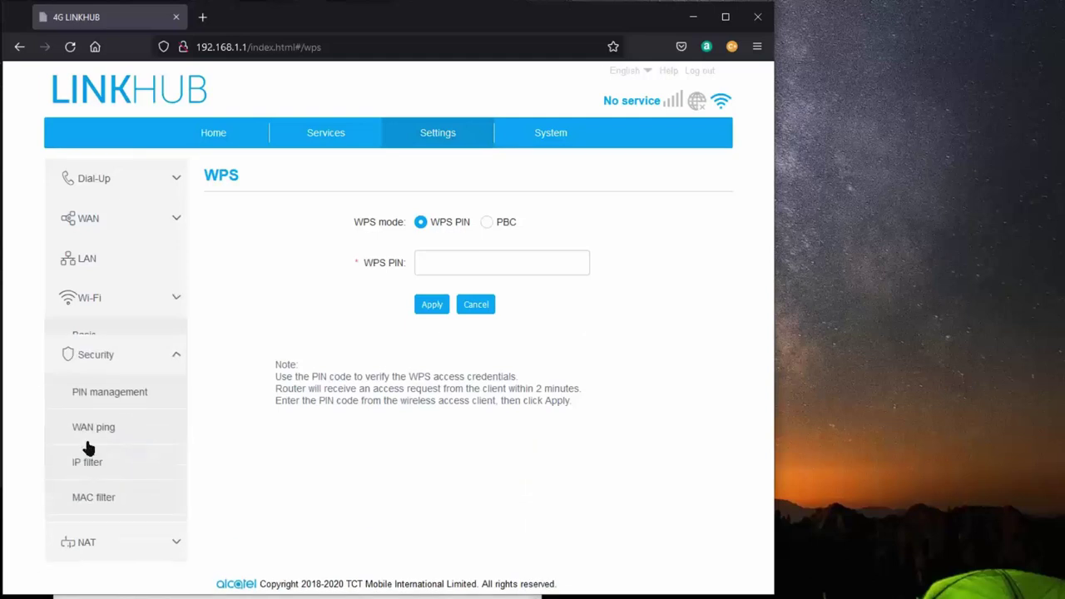
# - Review the PIN management, WAN ping, IP filter, MAC filter and URL filter pages
pyautogui.click(97, 377)
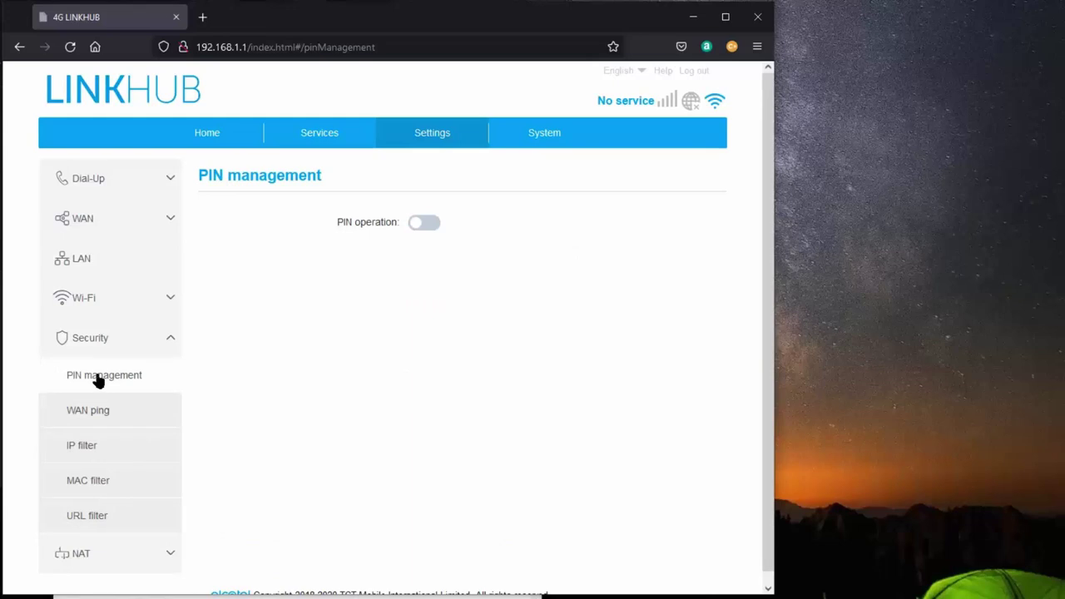
pyautogui.click(94, 415)
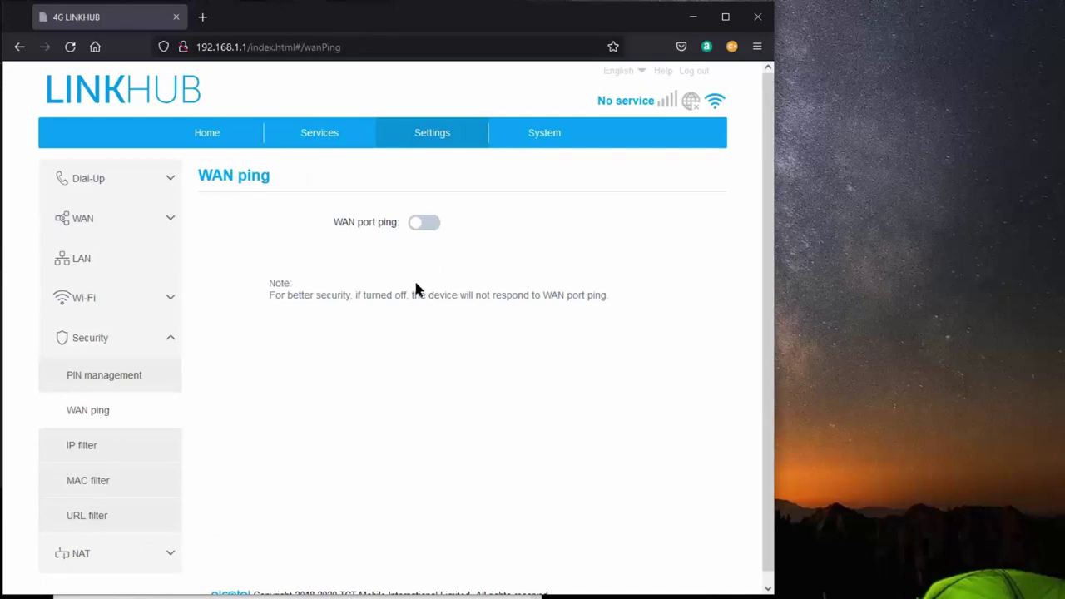
pyautogui.click(84, 447)
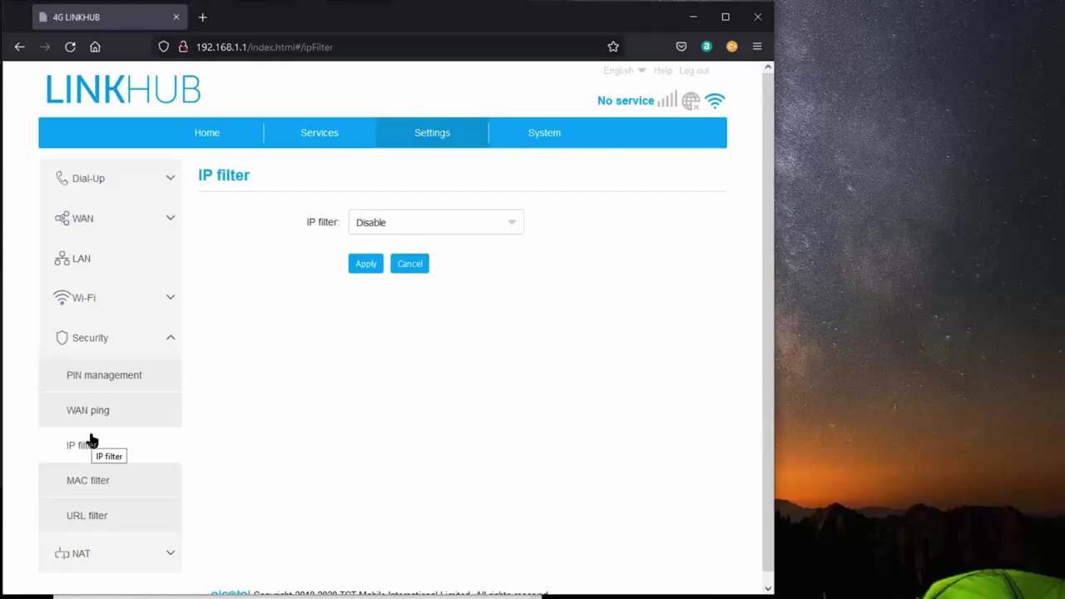
pyautogui.click(97, 479)
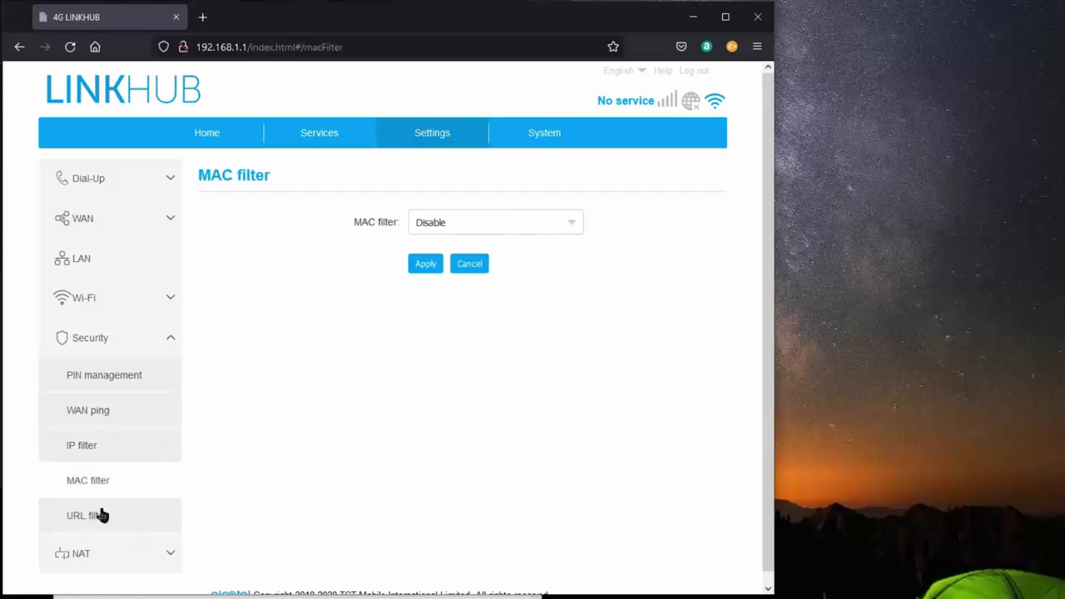
pyautogui.click(100, 515)
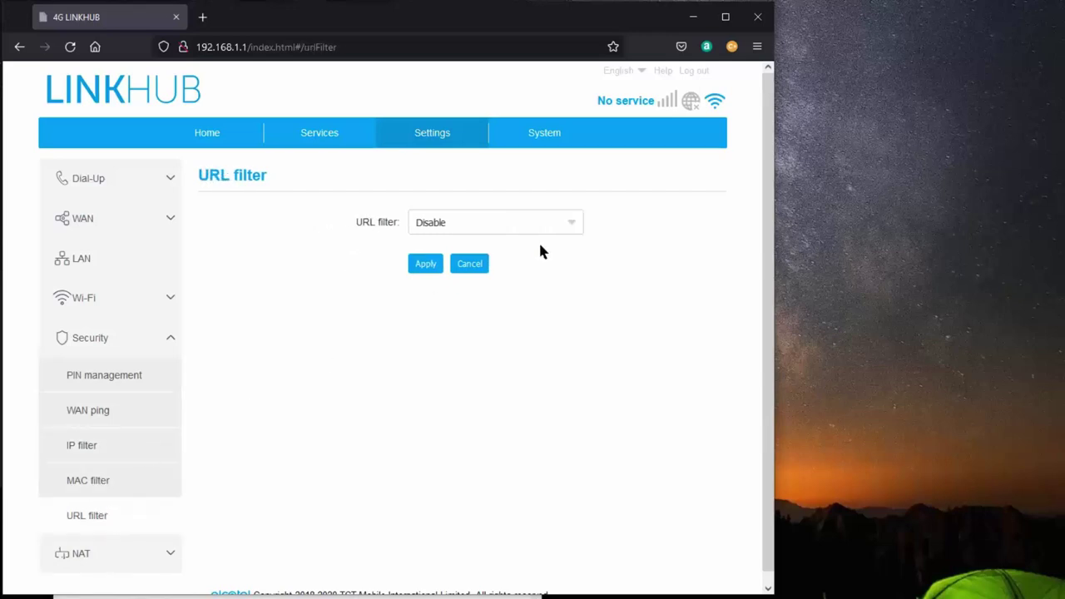
# - Check the URL, MAC and IP filter mode options, leaving each at Disable
pyautogui.click(565, 229)
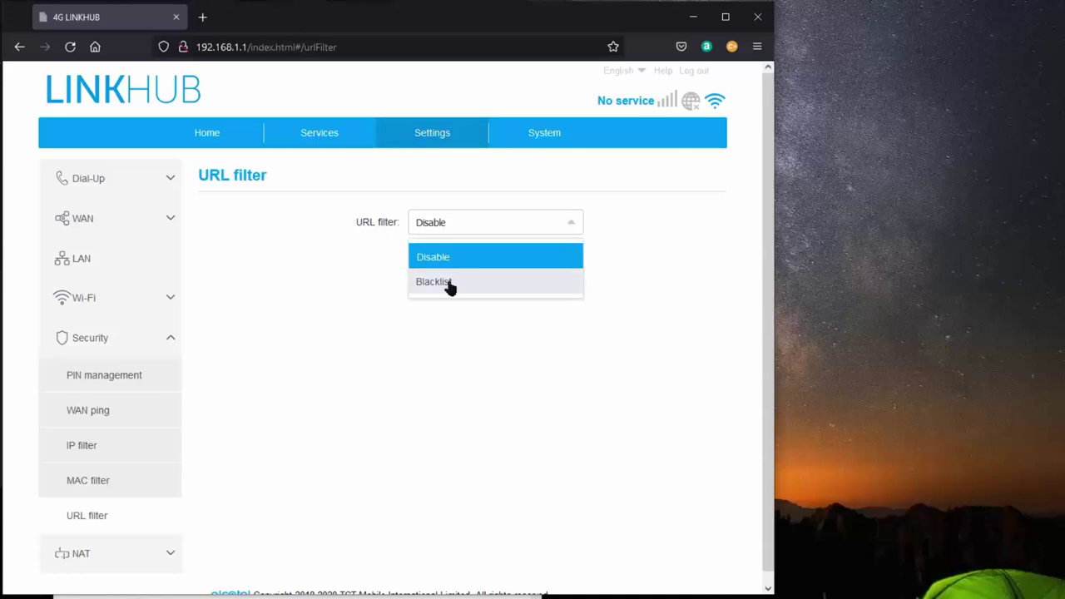
pyautogui.click(574, 226)
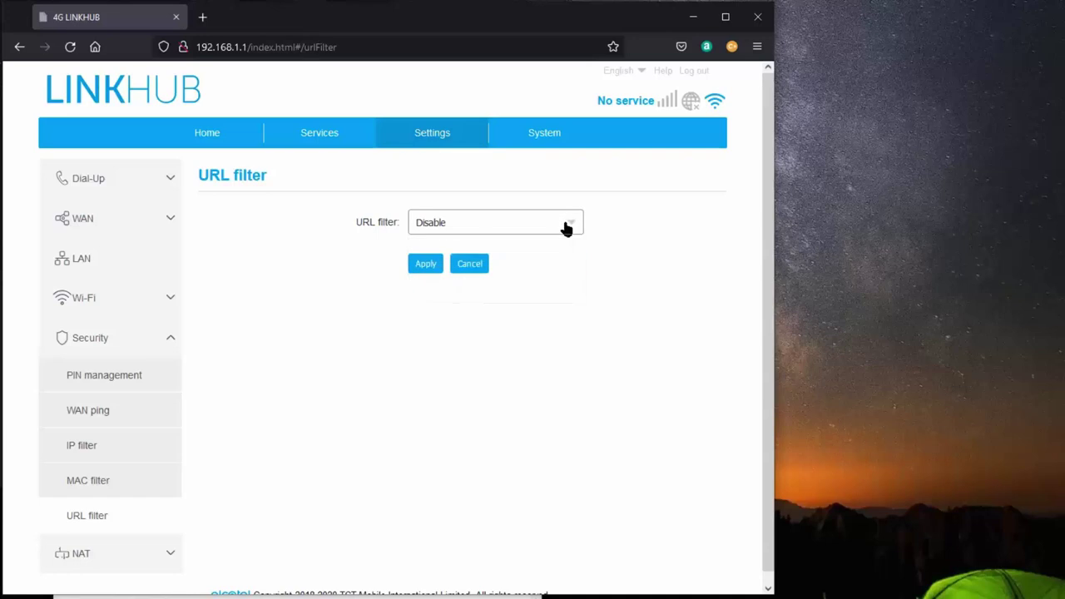
pyautogui.click(91, 481)
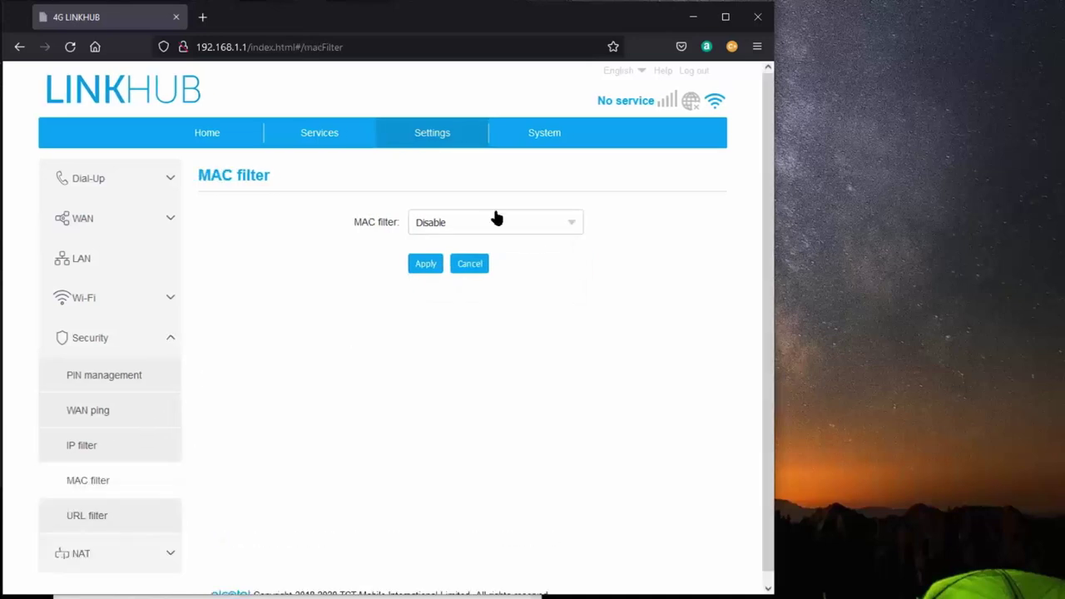
pyautogui.click(573, 225)
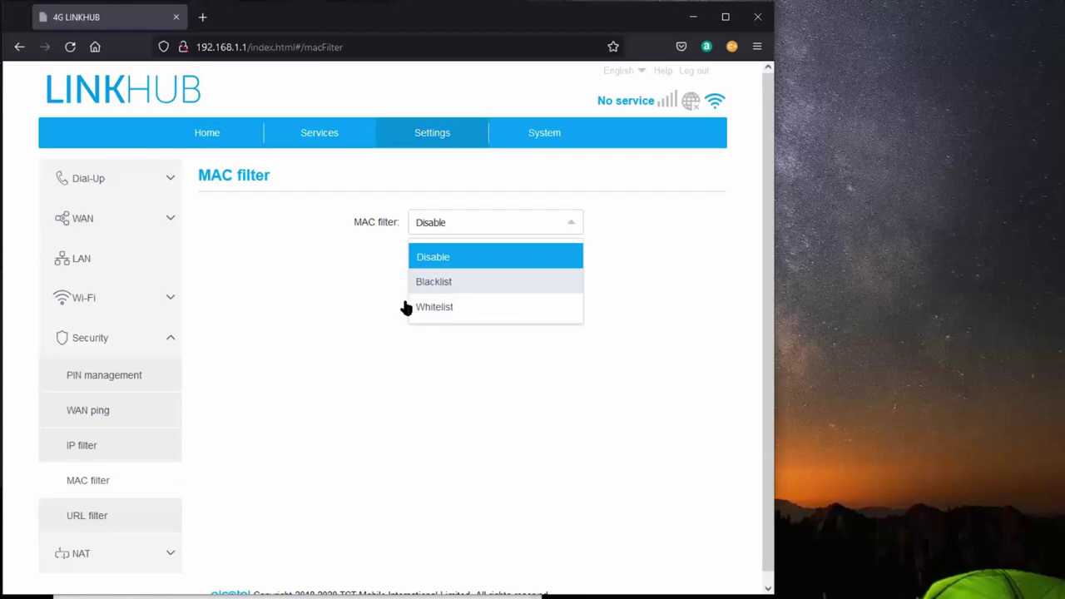
pyautogui.click(114, 449)
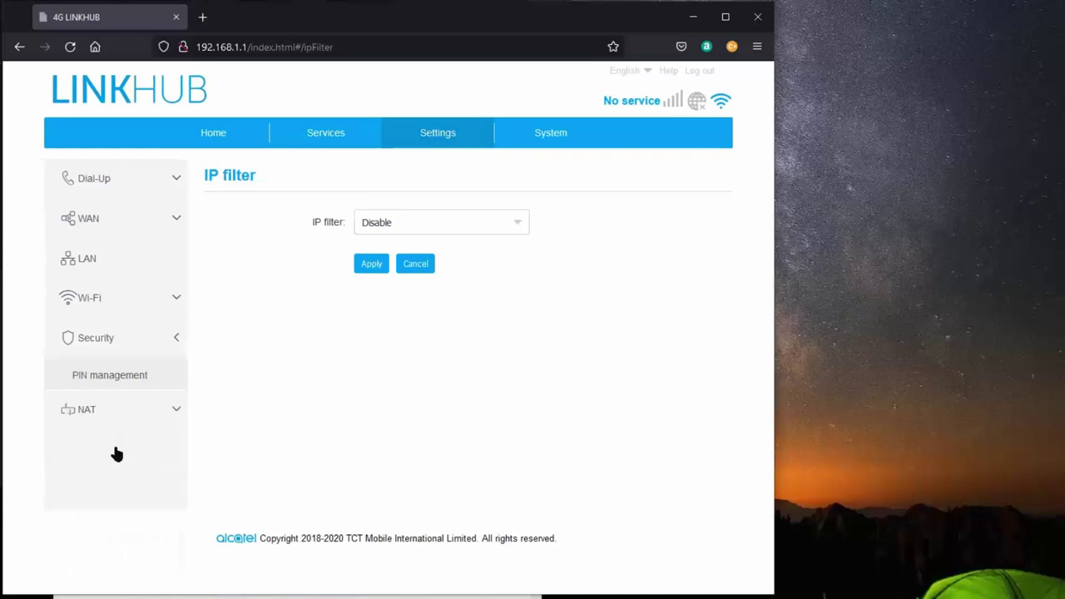
pyautogui.click(513, 222)
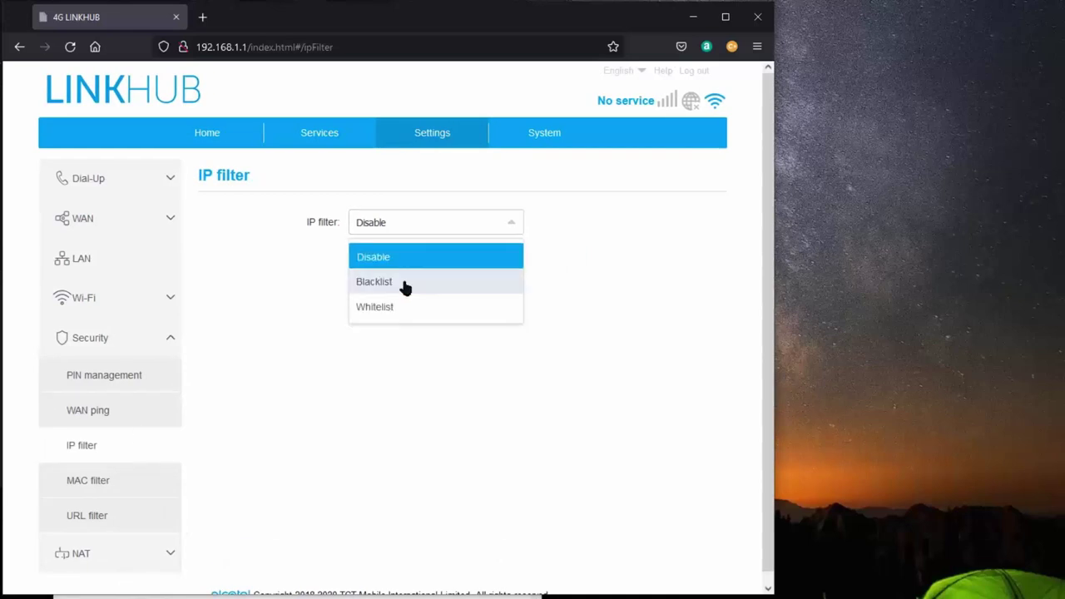
pyautogui.click(512, 226)
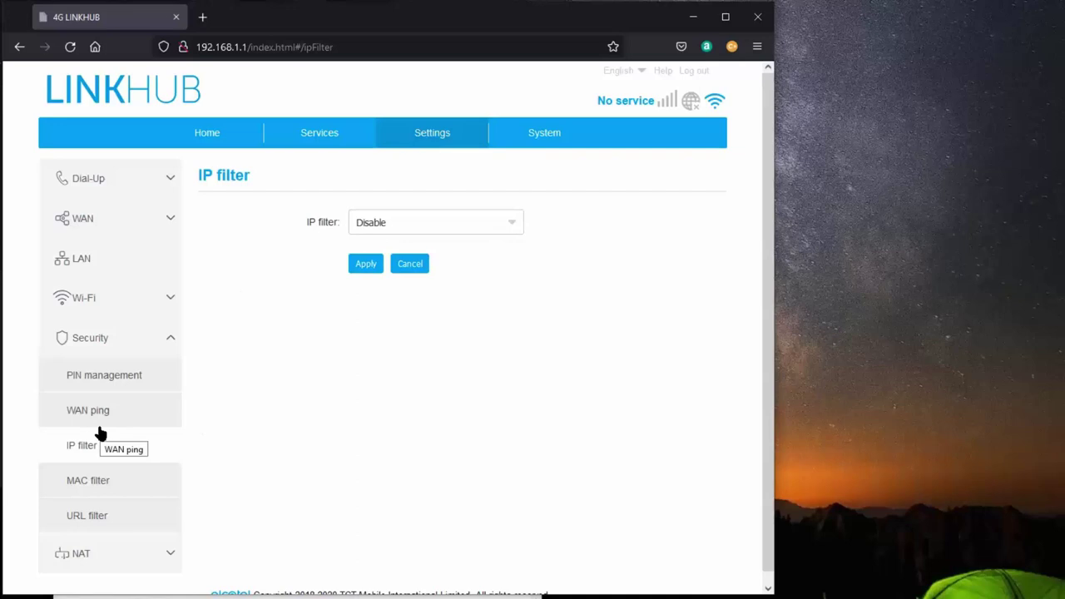
pyautogui.scroll(-1, 99, 433)
# - Review the NAT pages DMZ and UPnP (off), ending on the empty Virtual server table
pyautogui.click(103, 548)
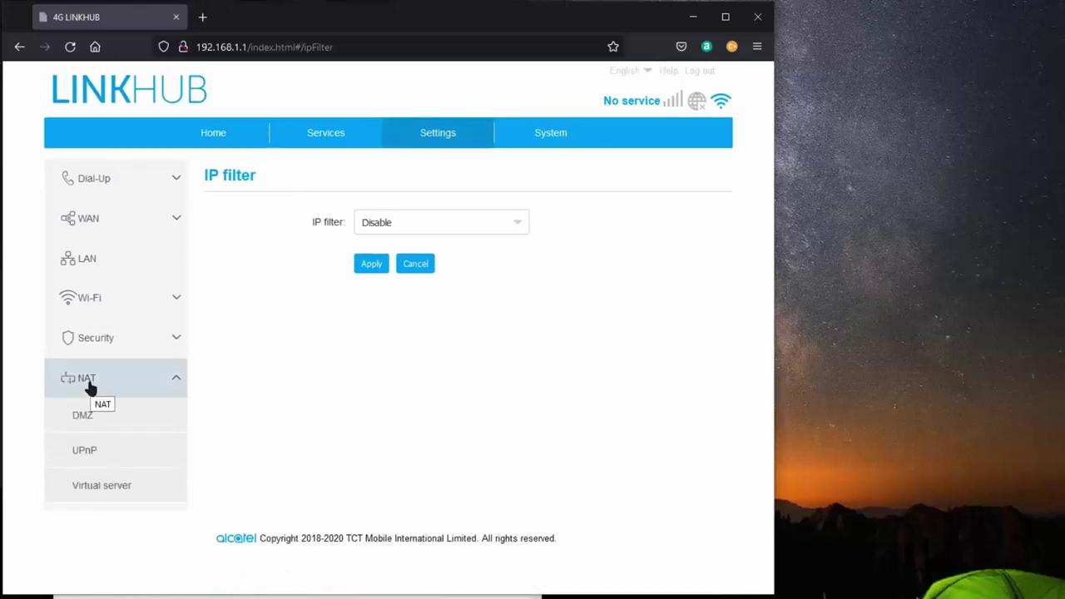
pyautogui.click(86, 425)
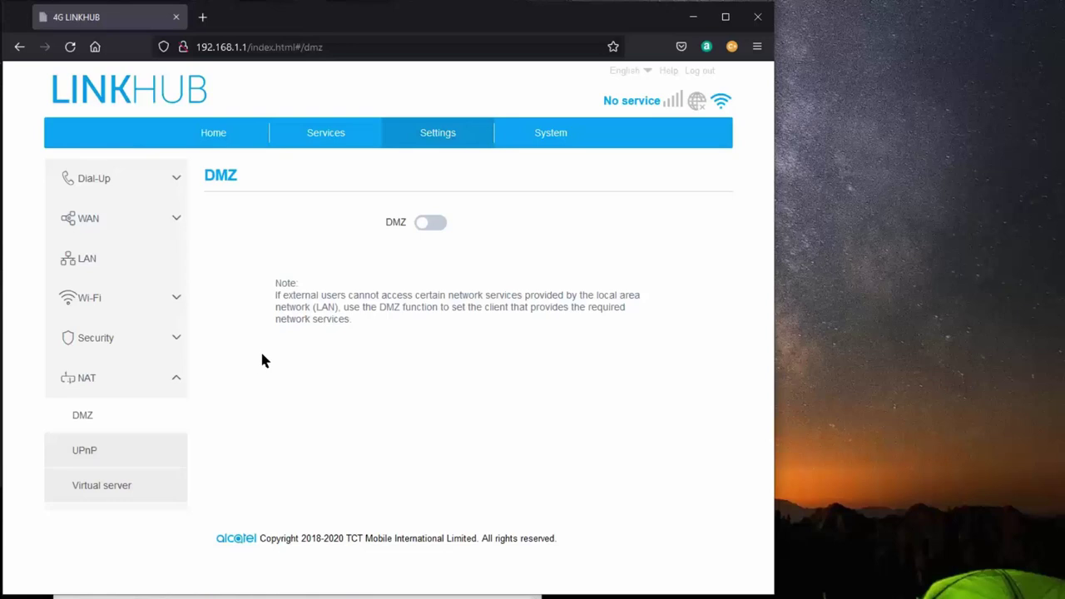
pyautogui.click(86, 451)
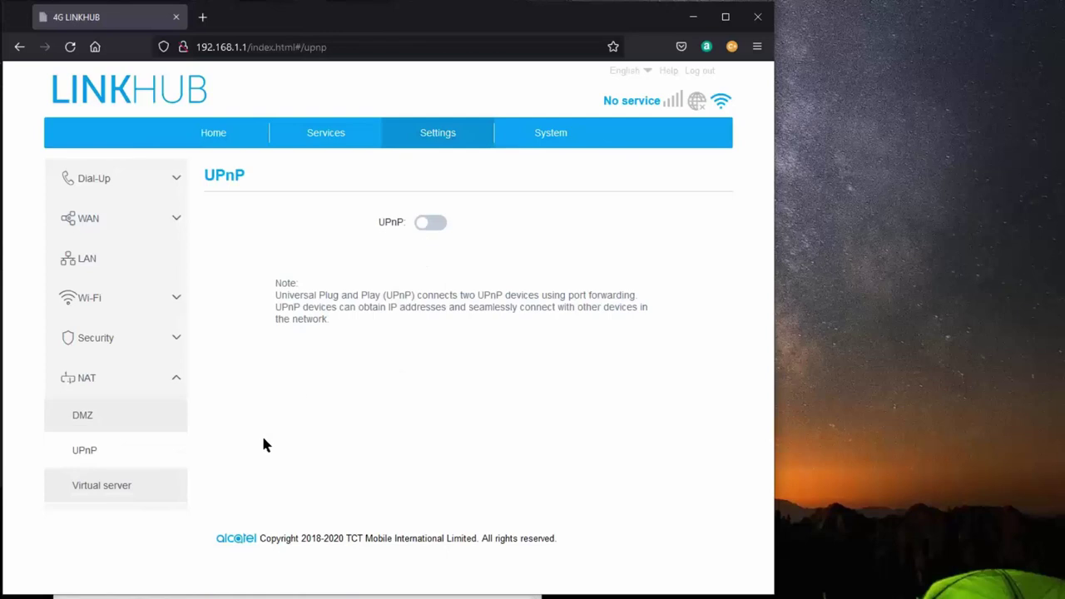
pyautogui.click(88, 492)
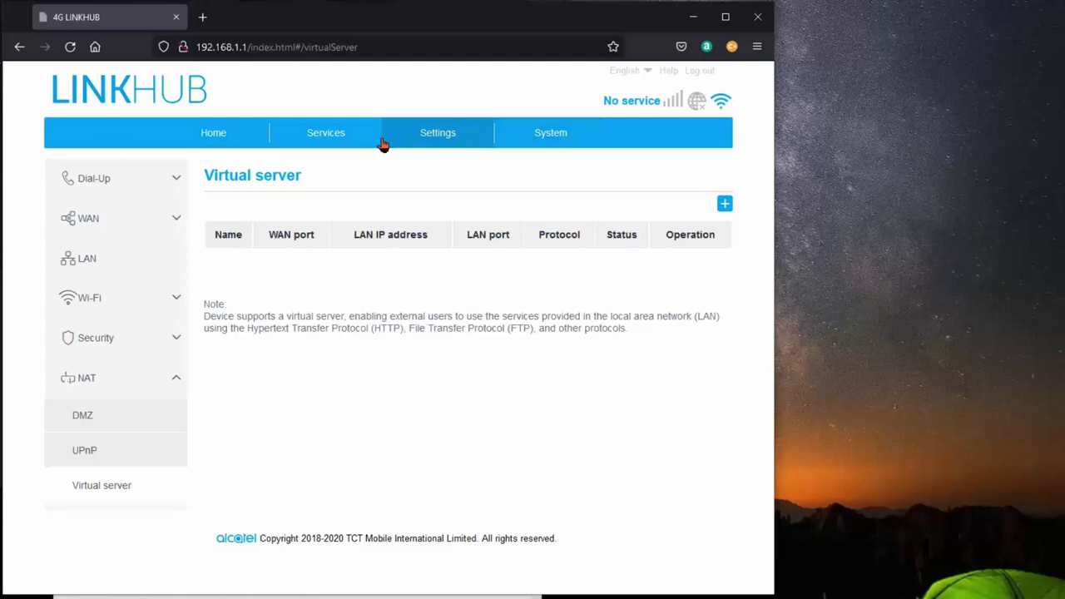
# - Read the Security Alert message in the SMS inbox, then view SMS settings
pyautogui.click(326, 133)
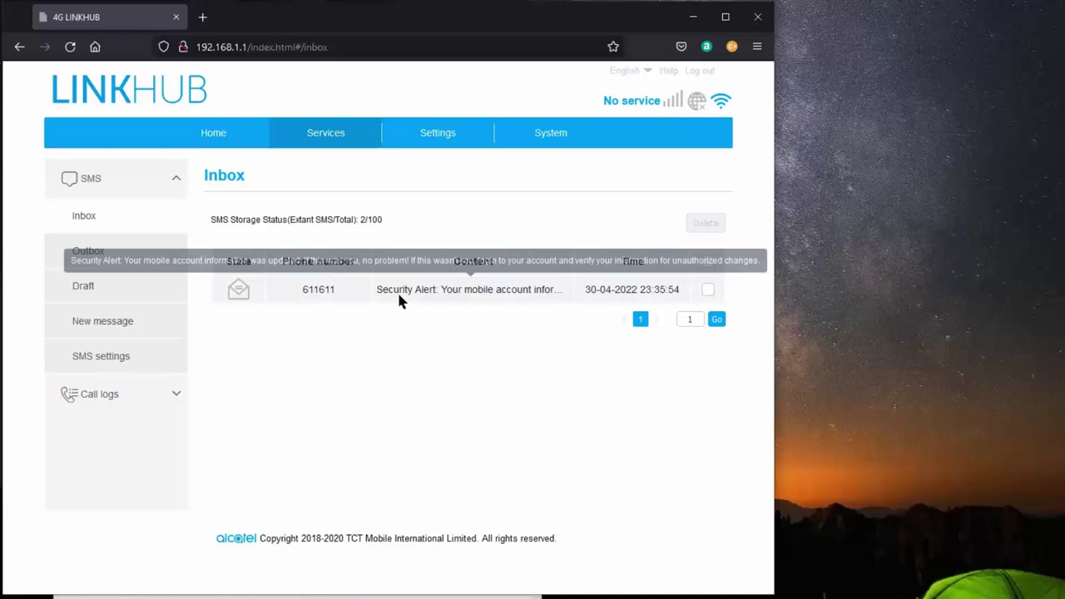
pyautogui.click(237, 288)
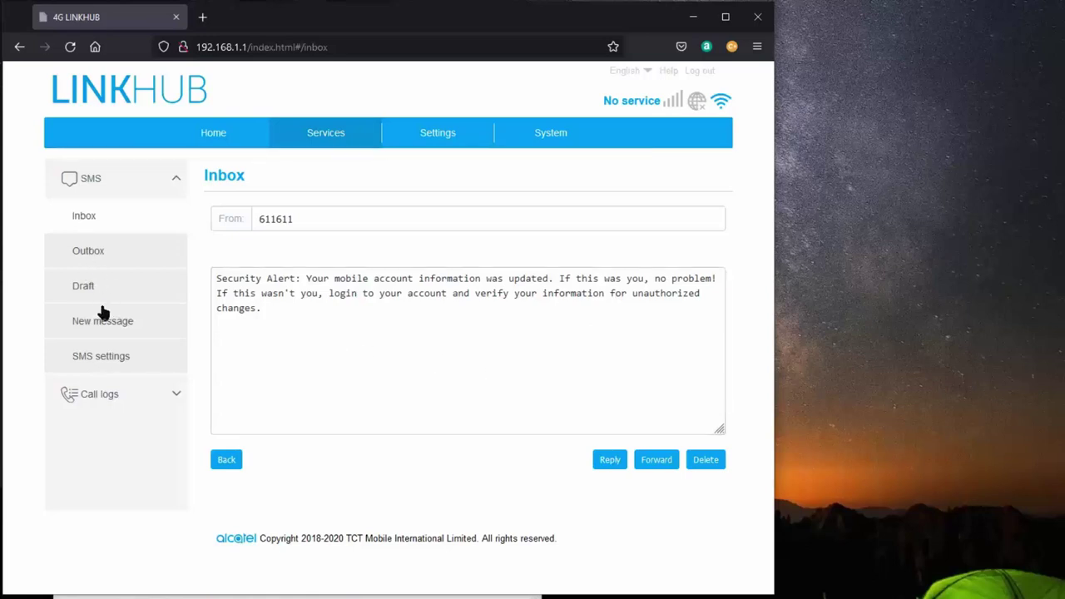
pyautogui.click(122, 358)
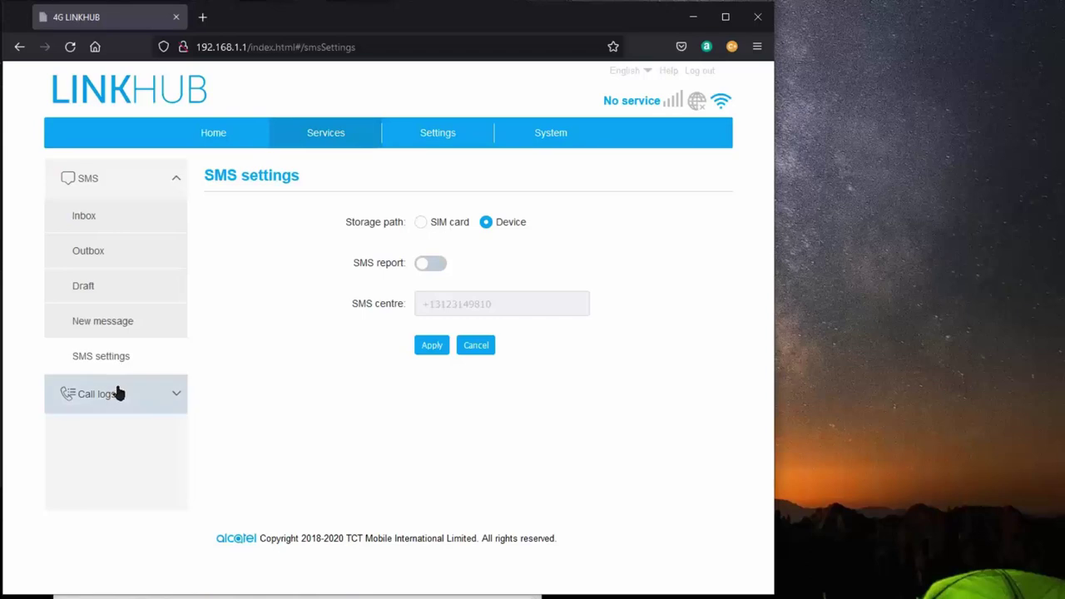
# - Check the incoming, outgoing and missed call logs are empty (0/100), then collapse Call logs
pyautogui.click(117, 394)
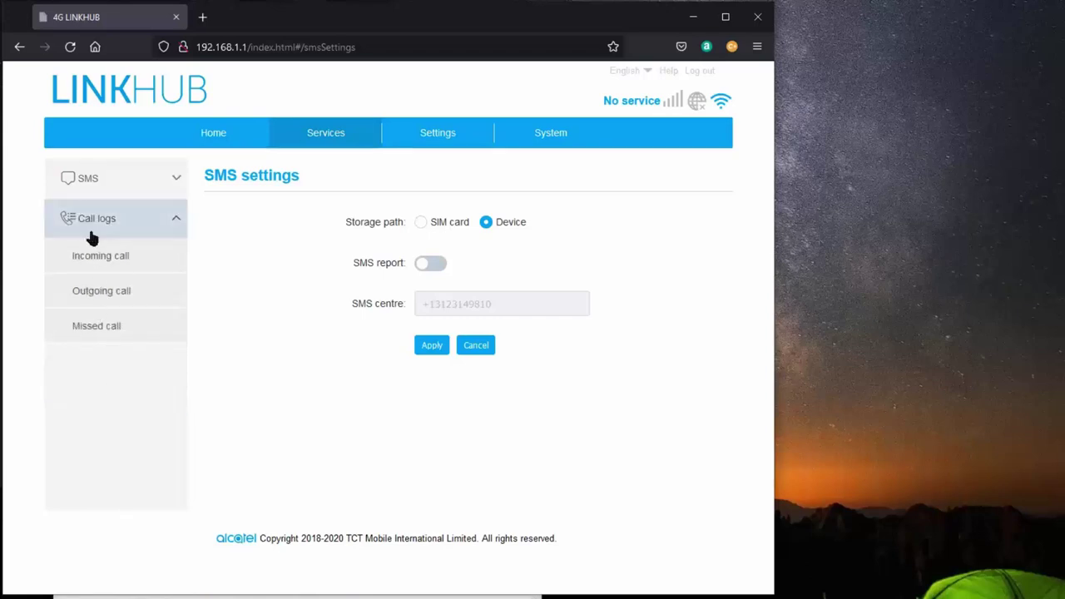
pyautogui.click(100, 260)
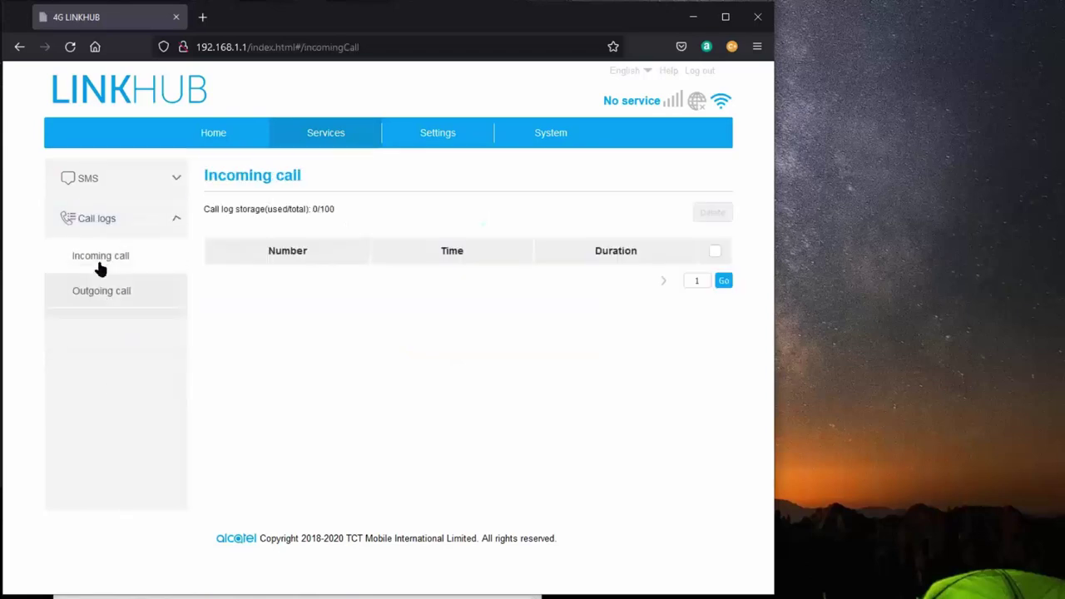
pyautogui.click(102, 295)
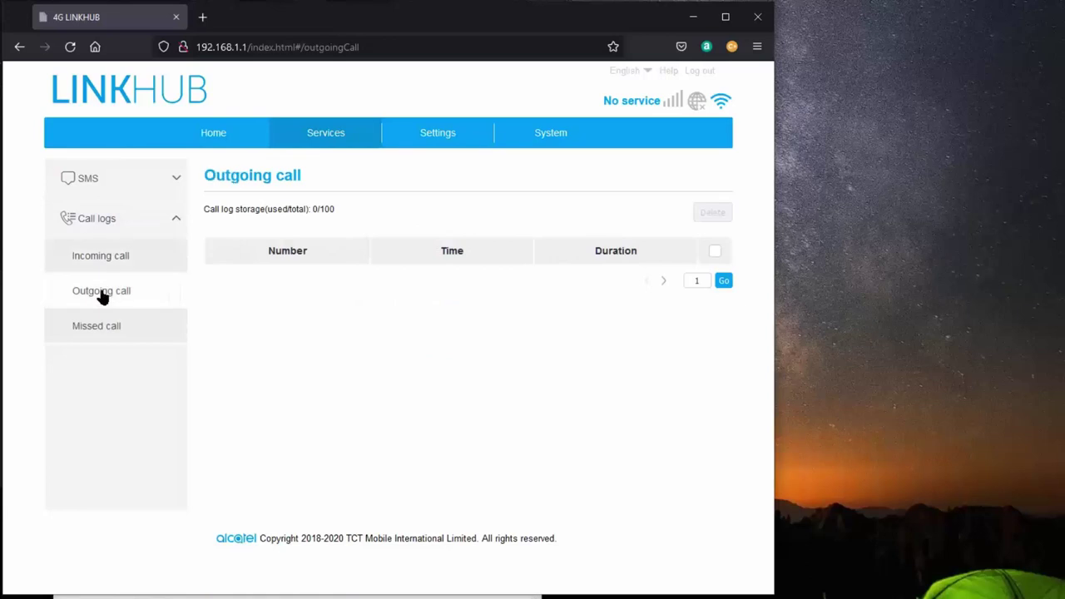
pyautogui.click(94, 331)
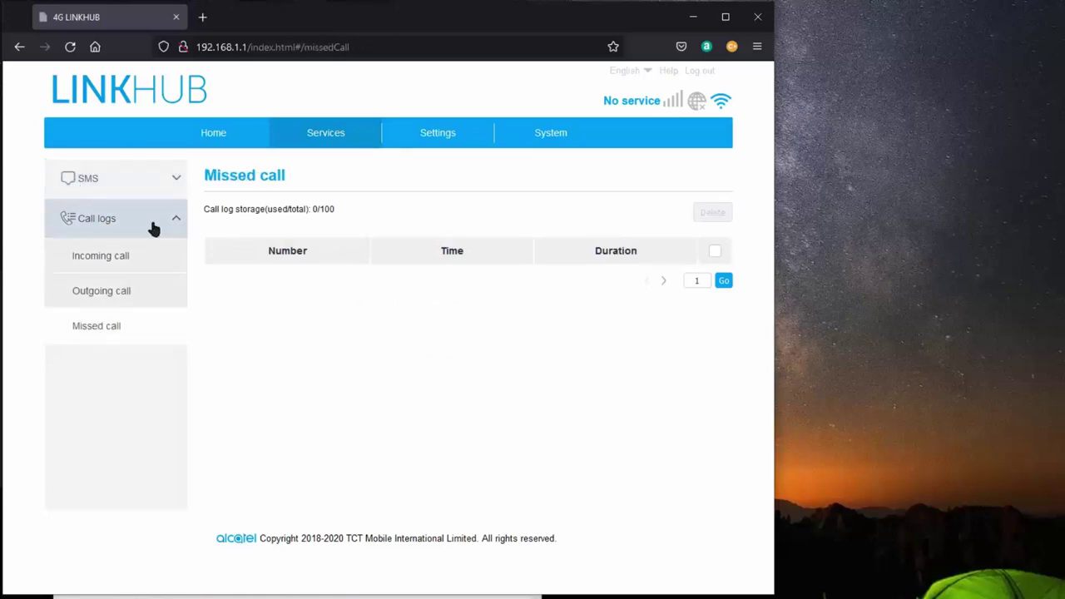
pyautogui.click(121, 221)
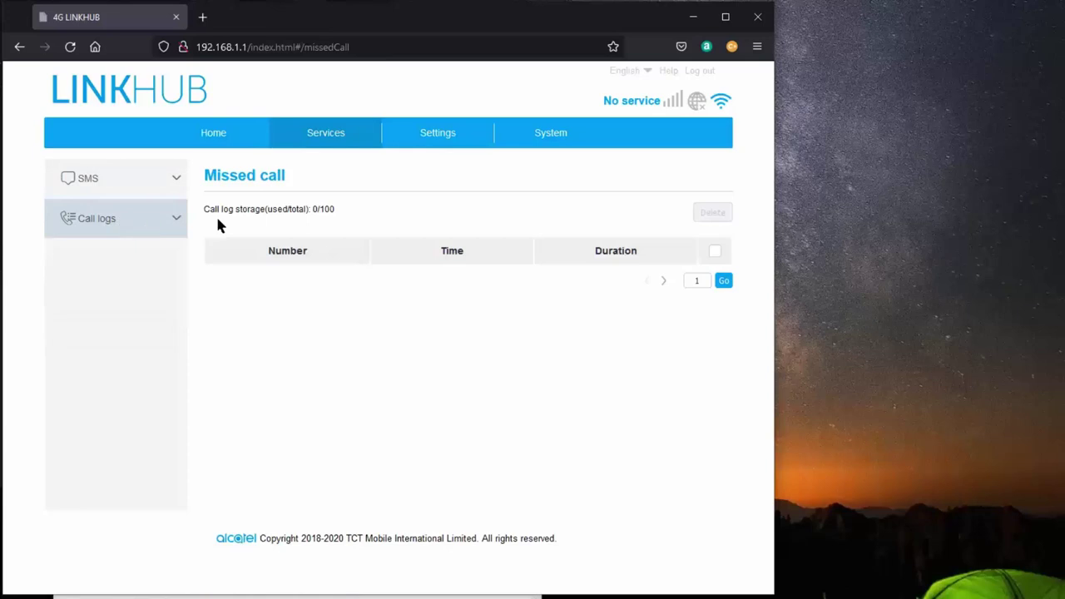
# - Review the Device information, Login password, System settings, NTP server and Backup & restore pages
pyautogui.click(553, 134)
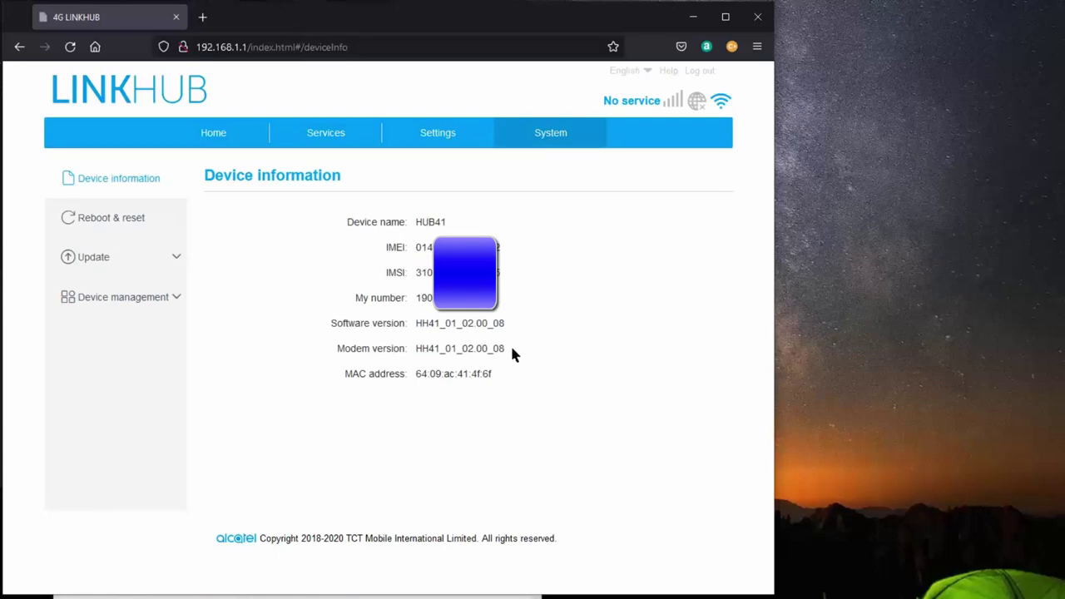
pyautogui.click(122, 308)
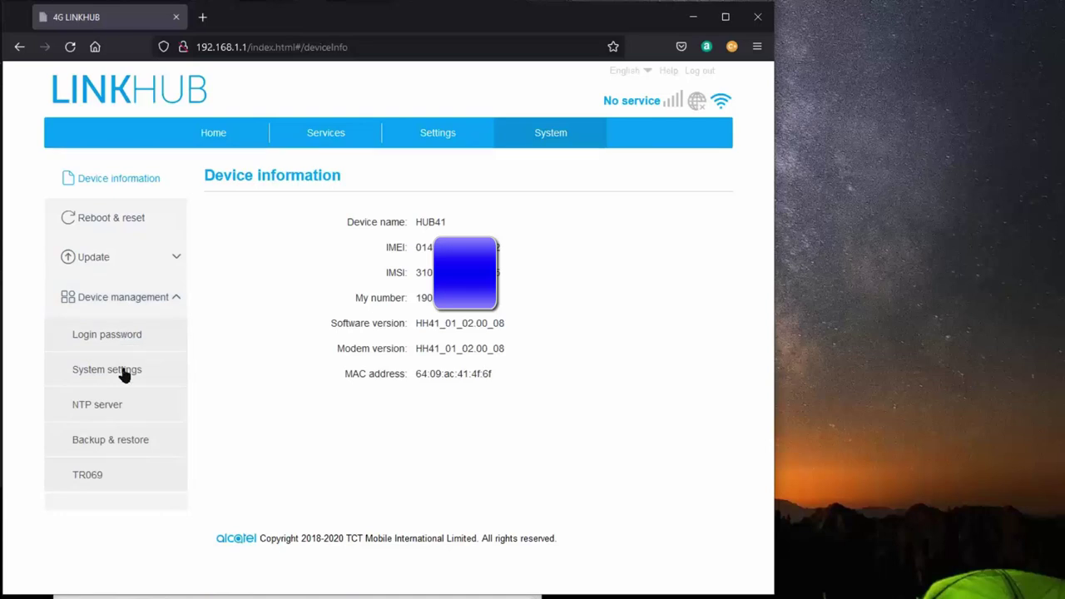
pyautogui.click(111, 339)
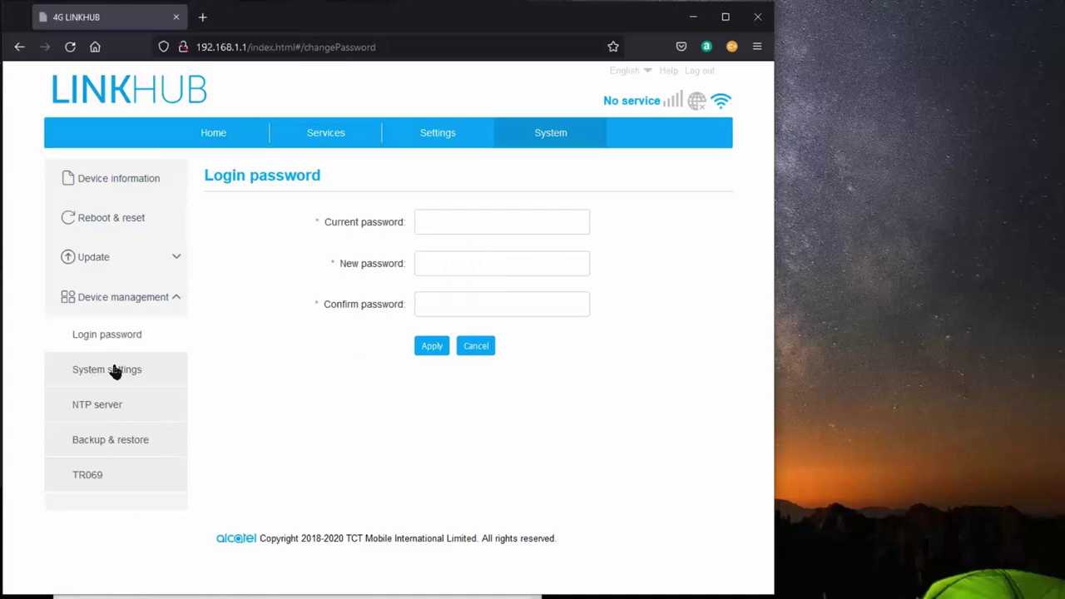
pyautogui.click(114, 371)
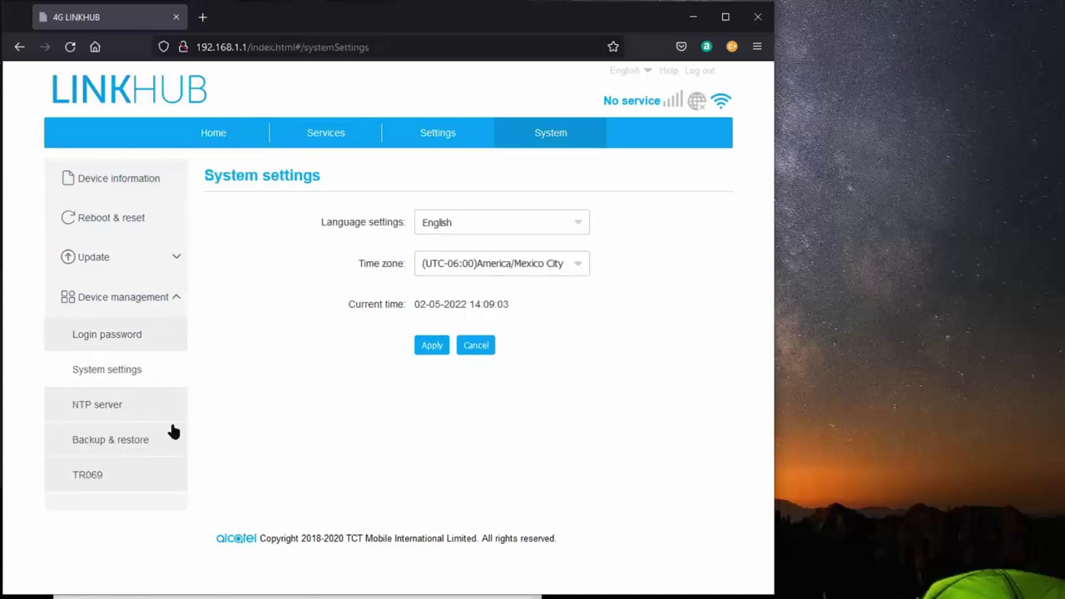
pyautogui.click(102, 411)
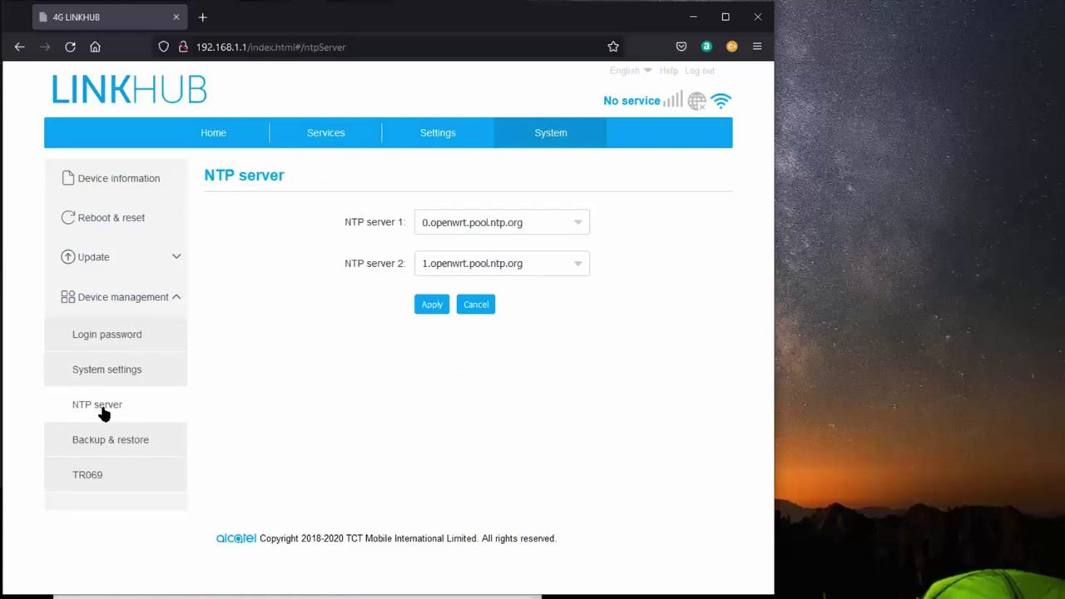
pyautogui.click(105, 443)
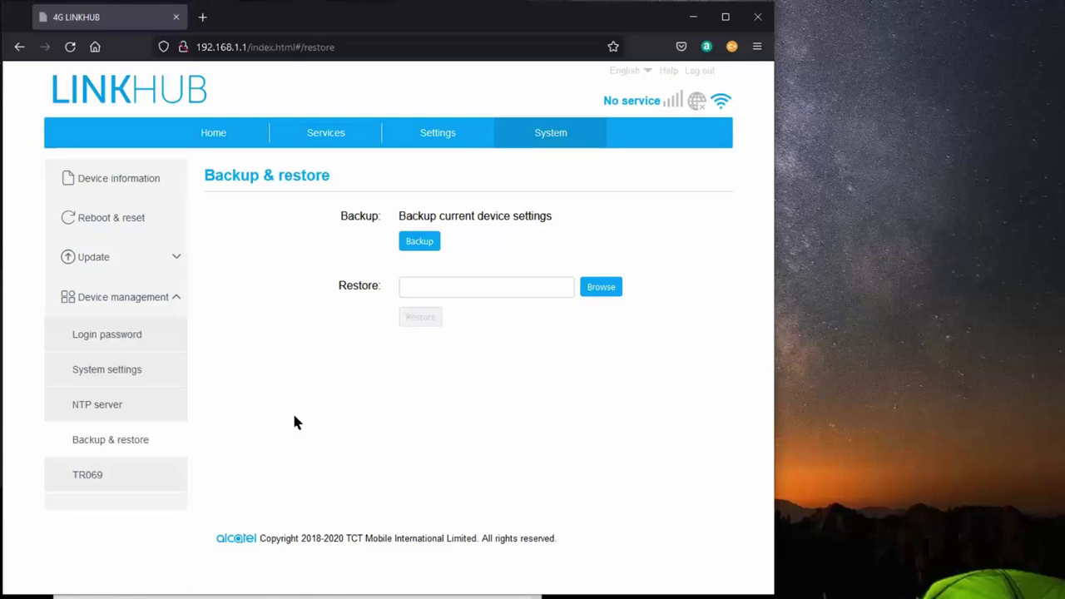
# - Check the TR069 settings, then attempt Connect on the Home Internet status page
pyautogui.click(110, 479)
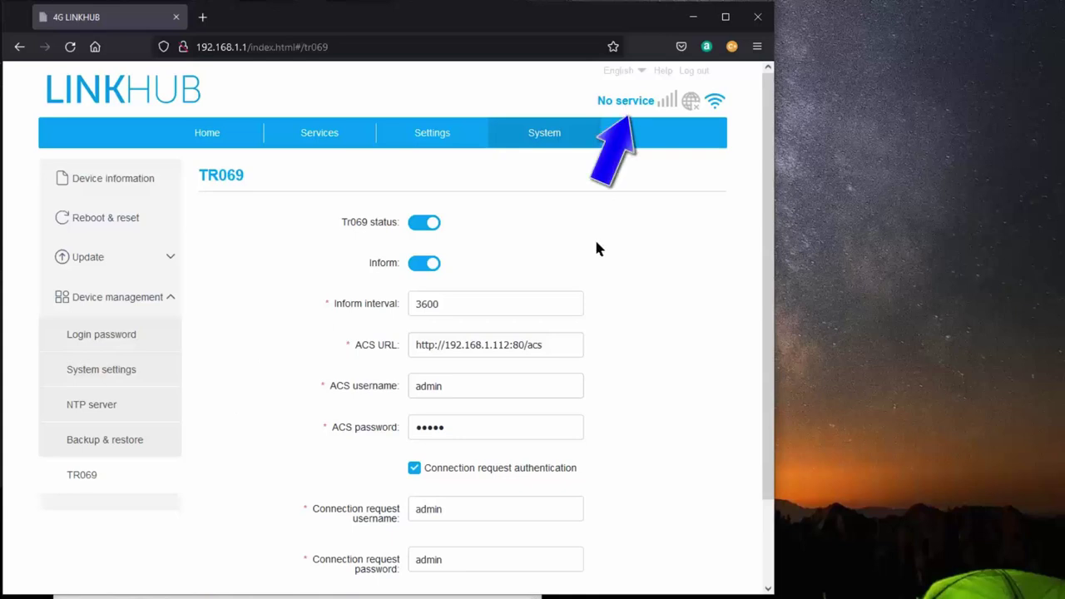
pyautogui.click(211, 142)
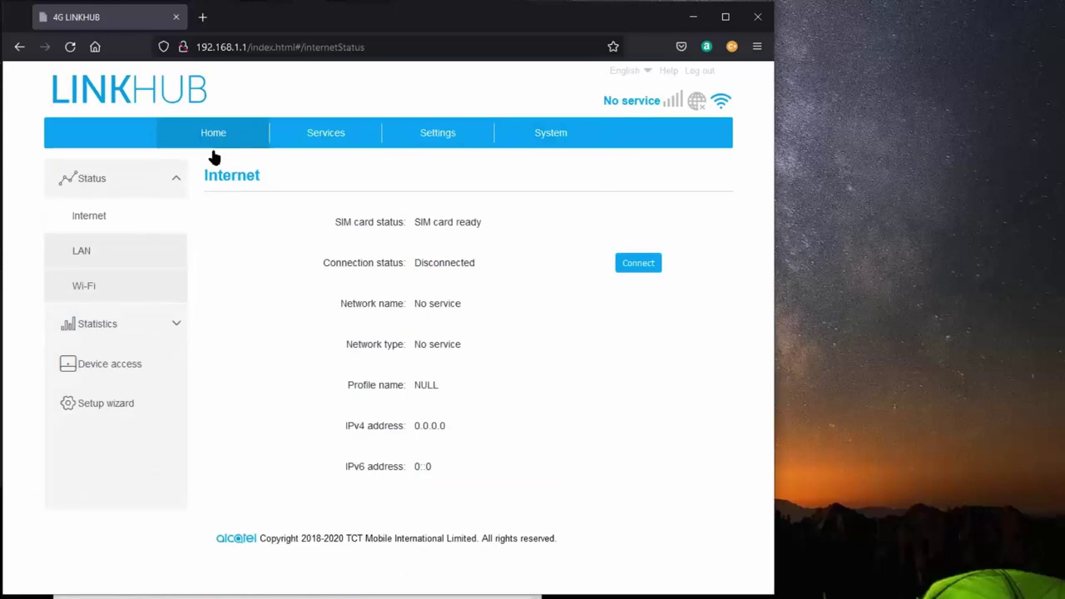
pyautogui.click(630, 263)
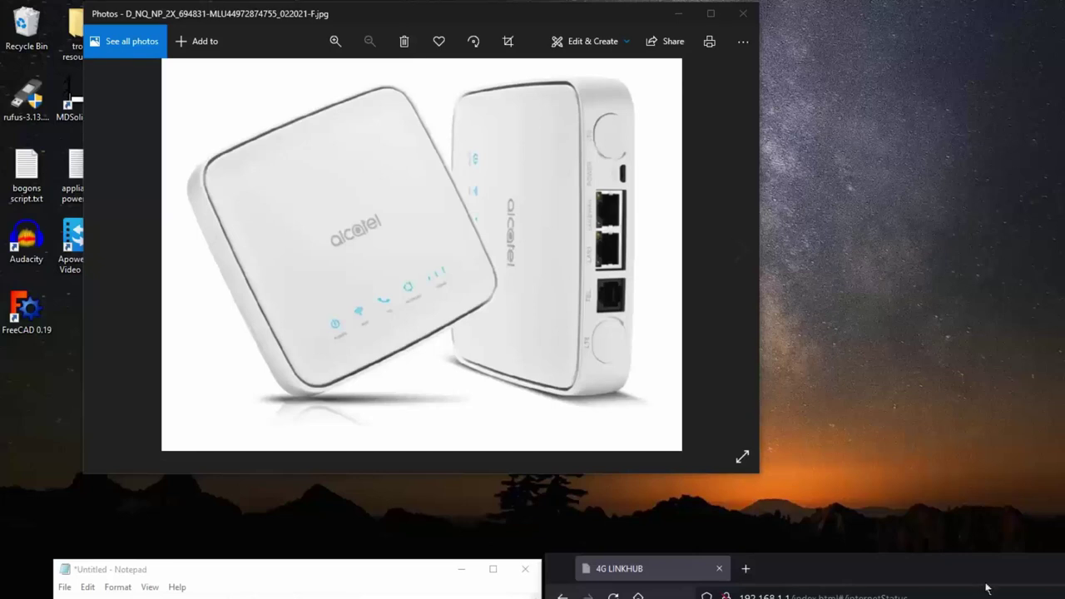
# - Bring the 4G LINKHUB Firefox window to the top of the screen over the router photo
pyautogui.moveTo(990, 586); pyautogui.dragTo(499, 31)
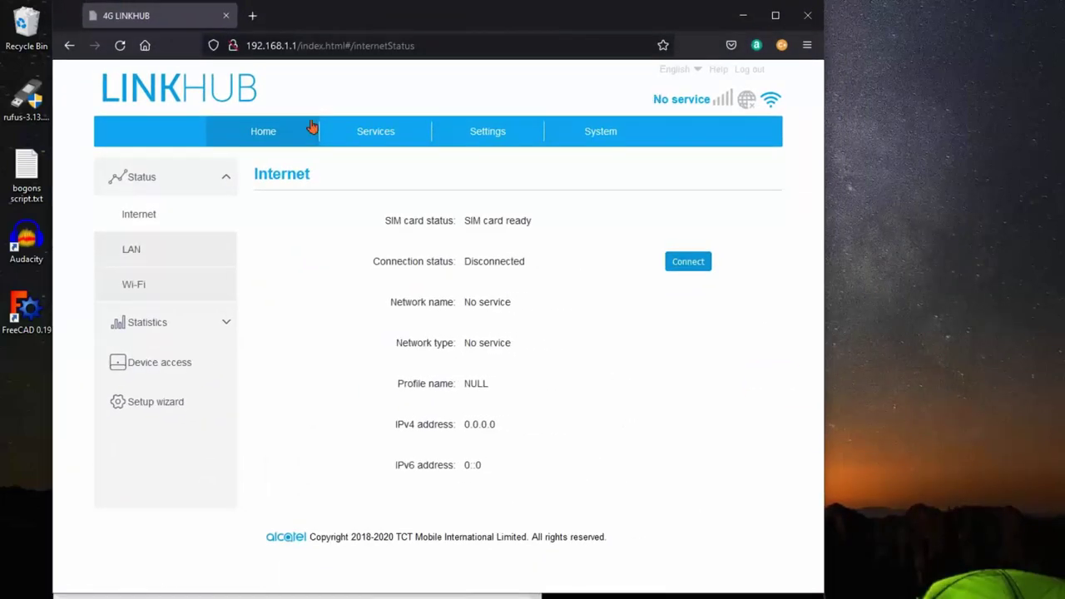
pyautogui.click(253, 16)
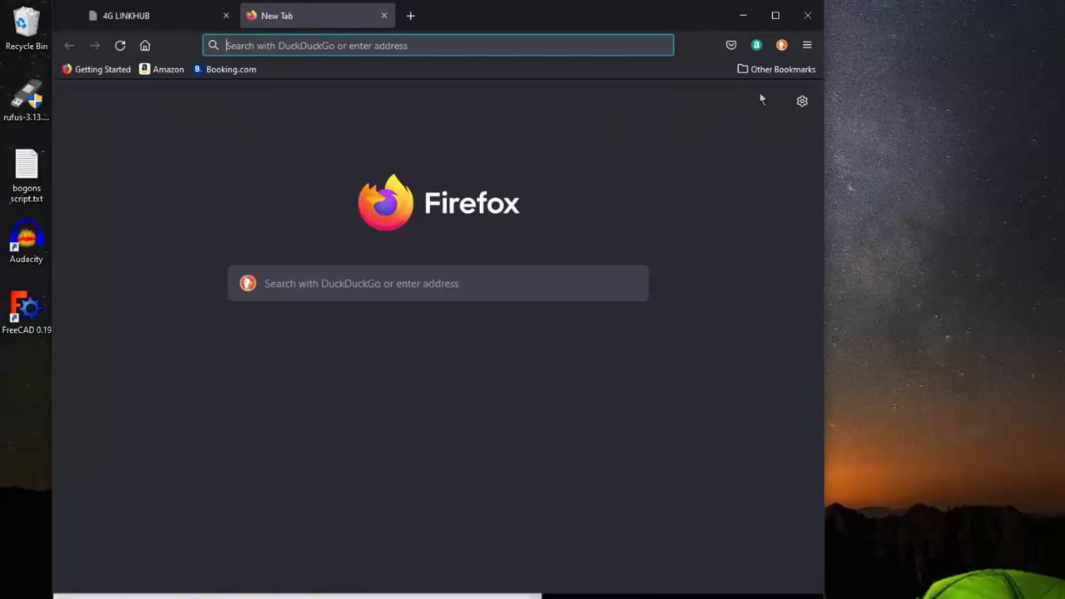
pyautogui.click(807, 46)
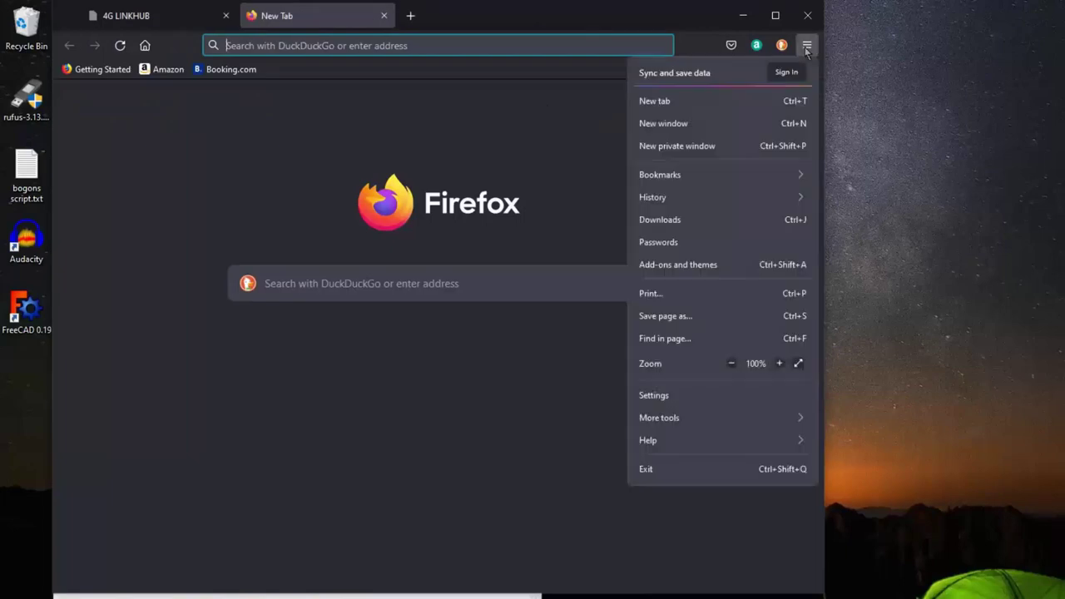
pyautogui.click(666, 178)
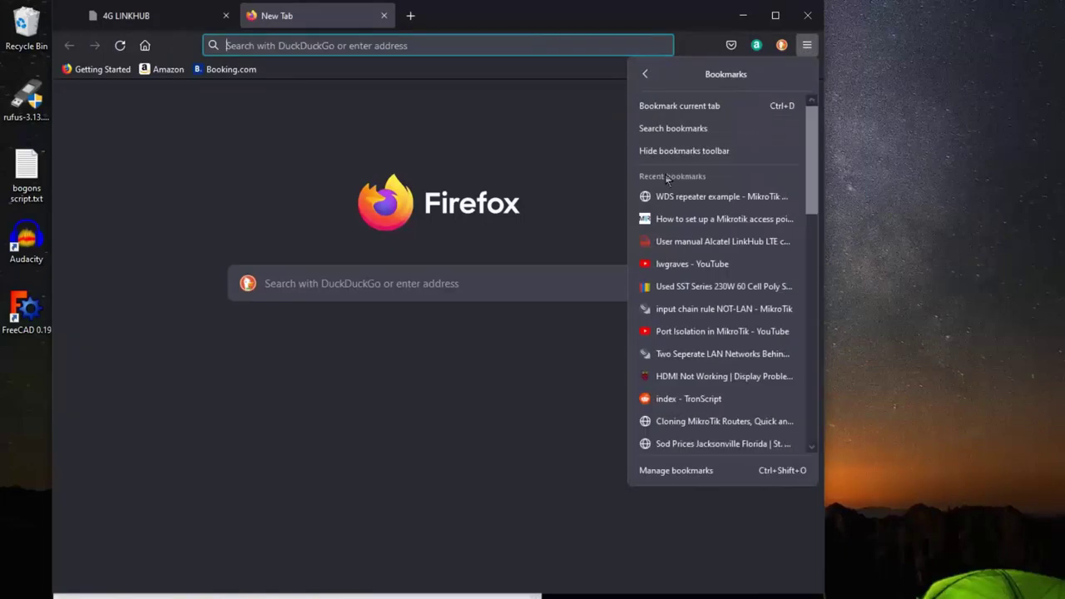
pyautogui.click(670, 271)
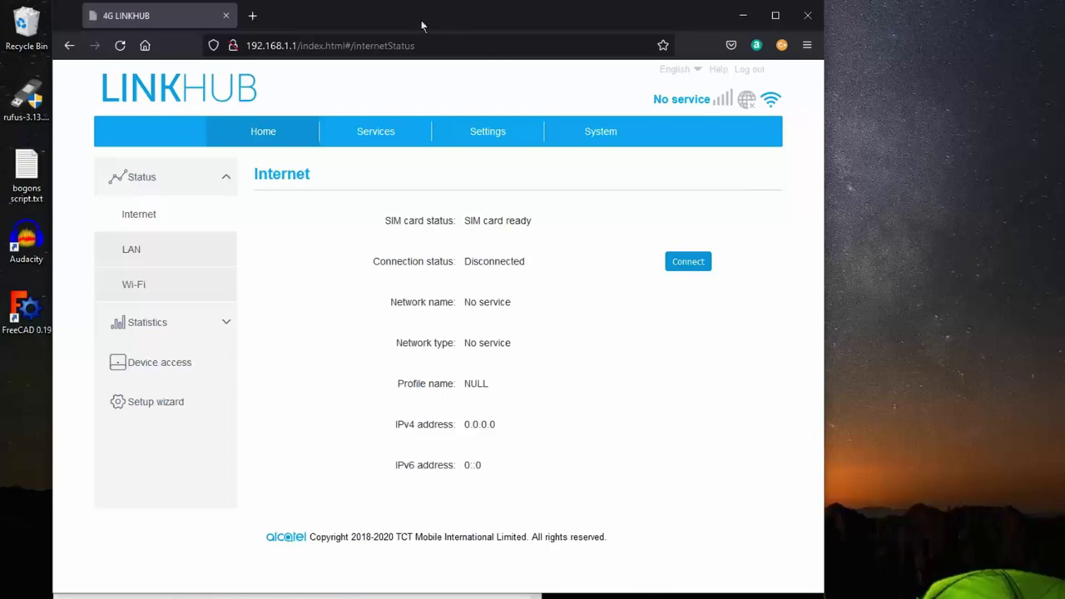
# - Move the Firefox window down and to the right to uncover the router photo
pyautogui.moveTo(421, 24); pyautogui.dragTo(988, 470)
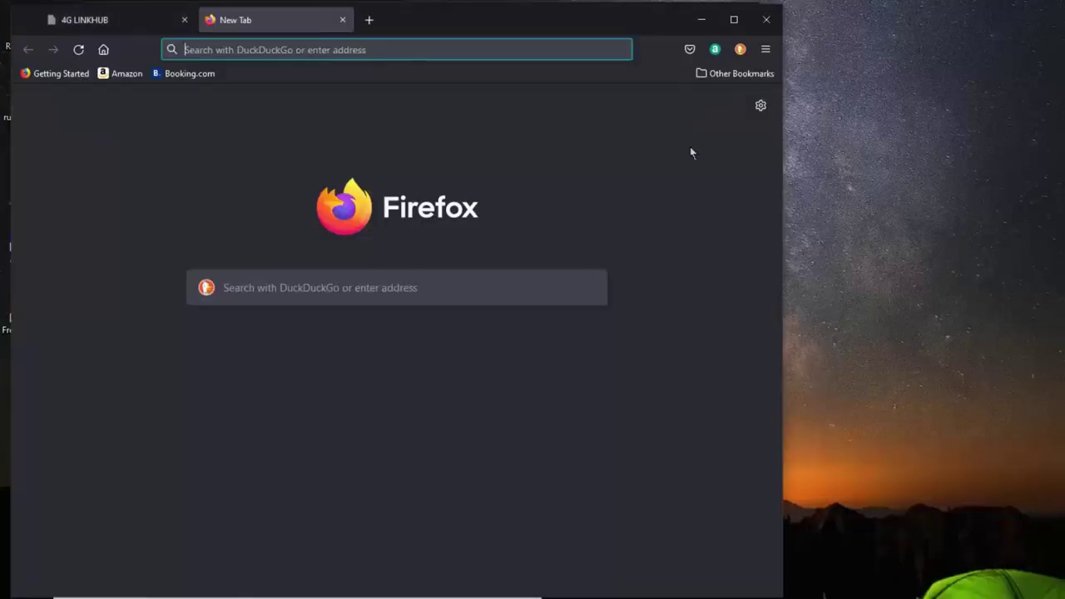
# - Load the bookmarked YouTube channel page from Firefox's recent bookmarks
pyautogui.click(765, 49)
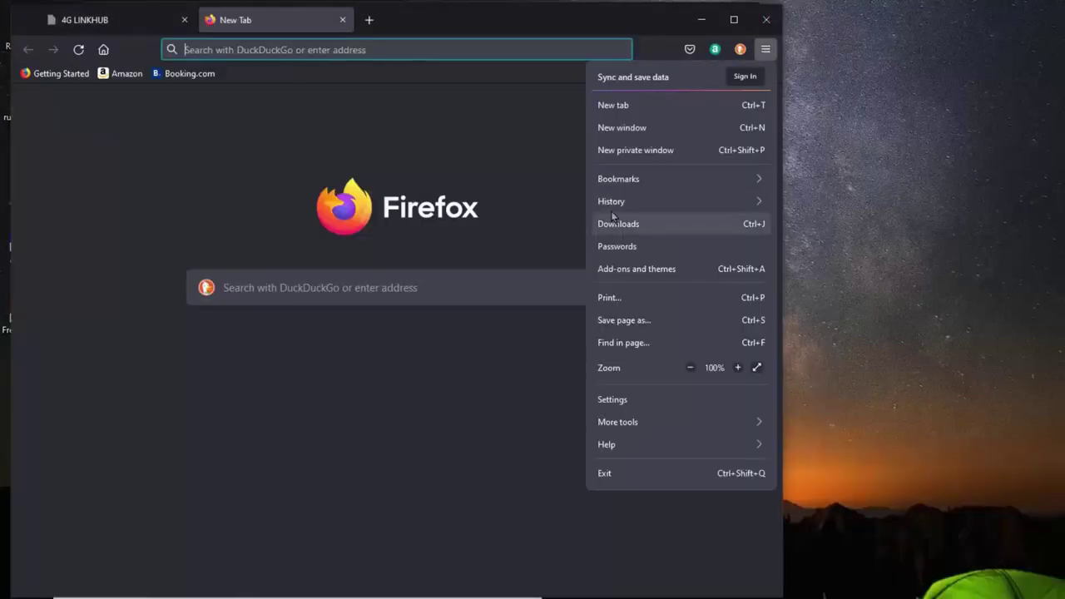
pyautogui.click(620, 180)
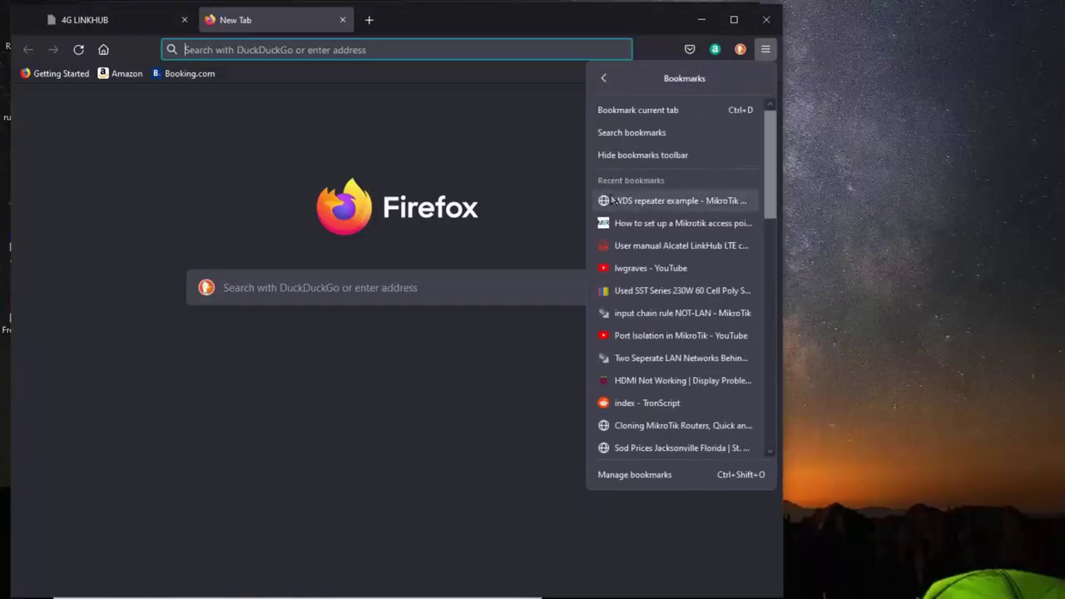
pyautogui.click(627, 268)
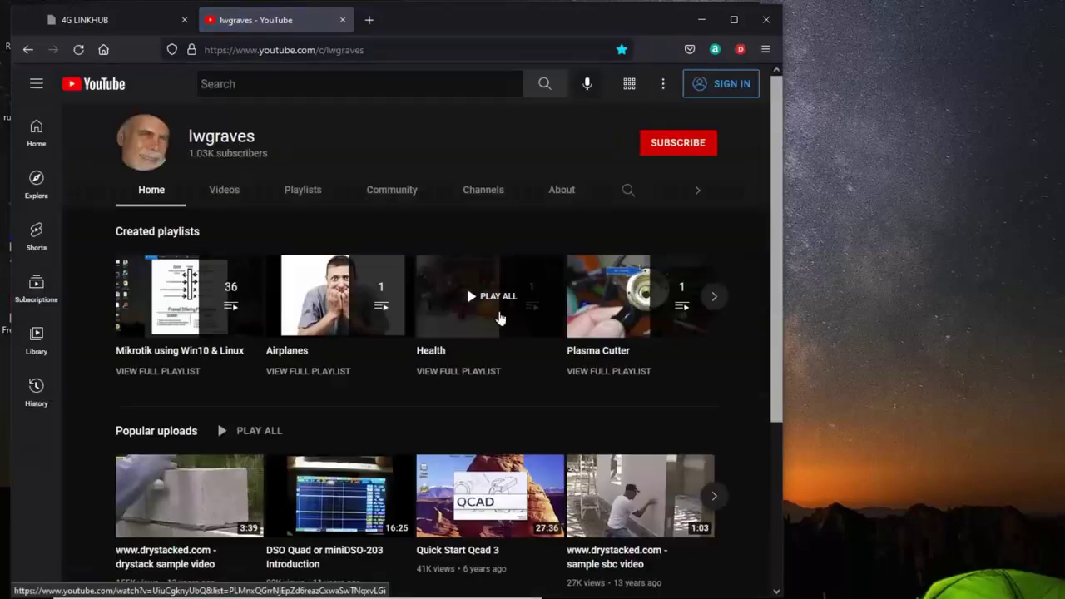